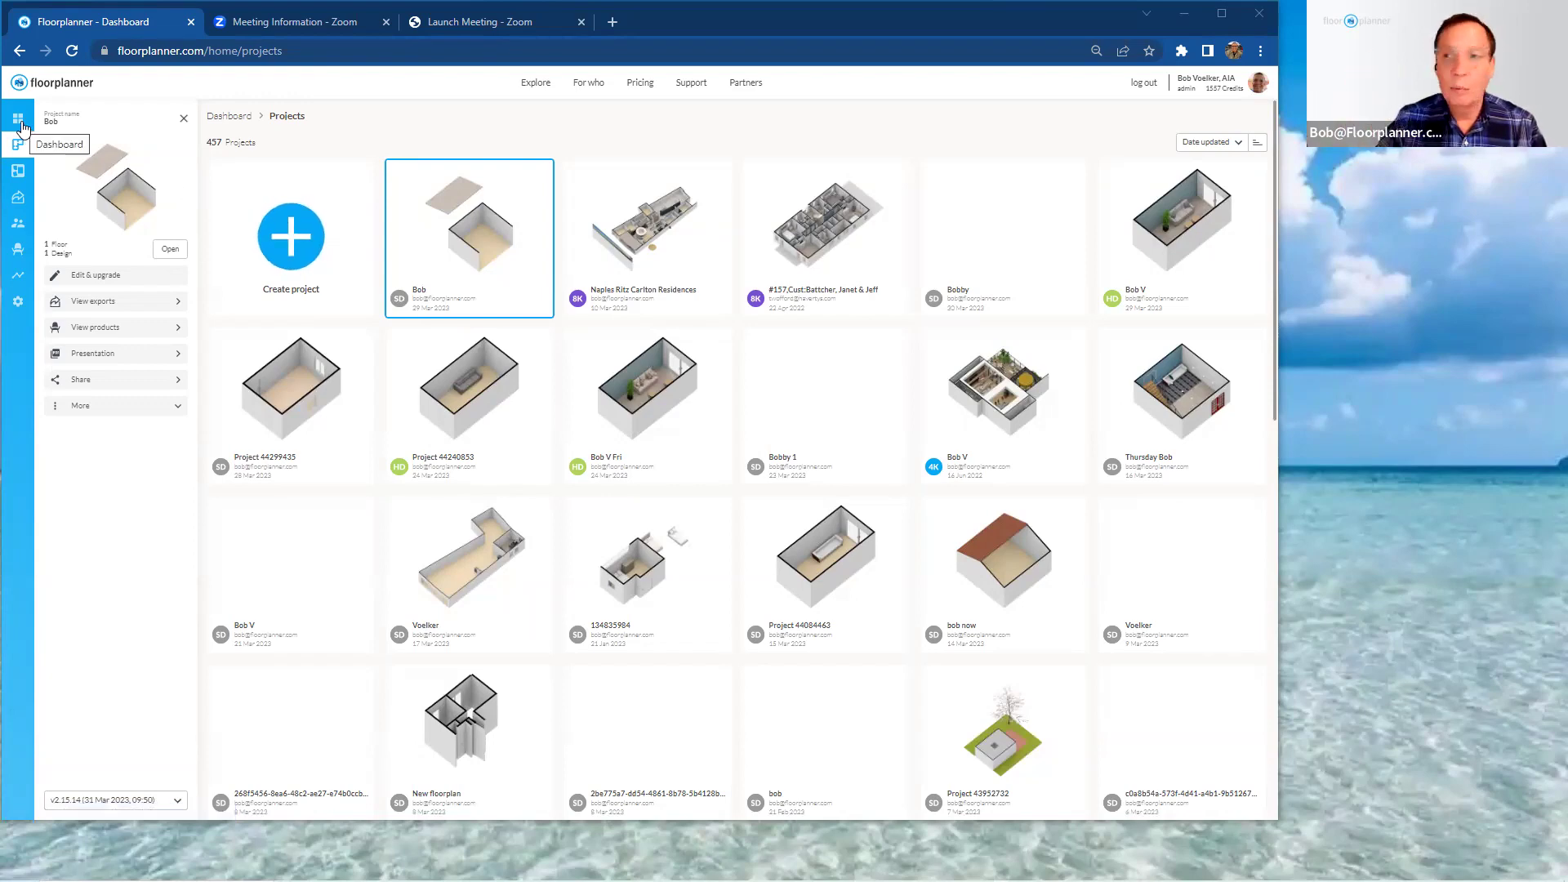
# - Open the updates page from the Dashboard and scroll to the March 24 'Custom product lists' entry
pyautogui.click(19, 123)
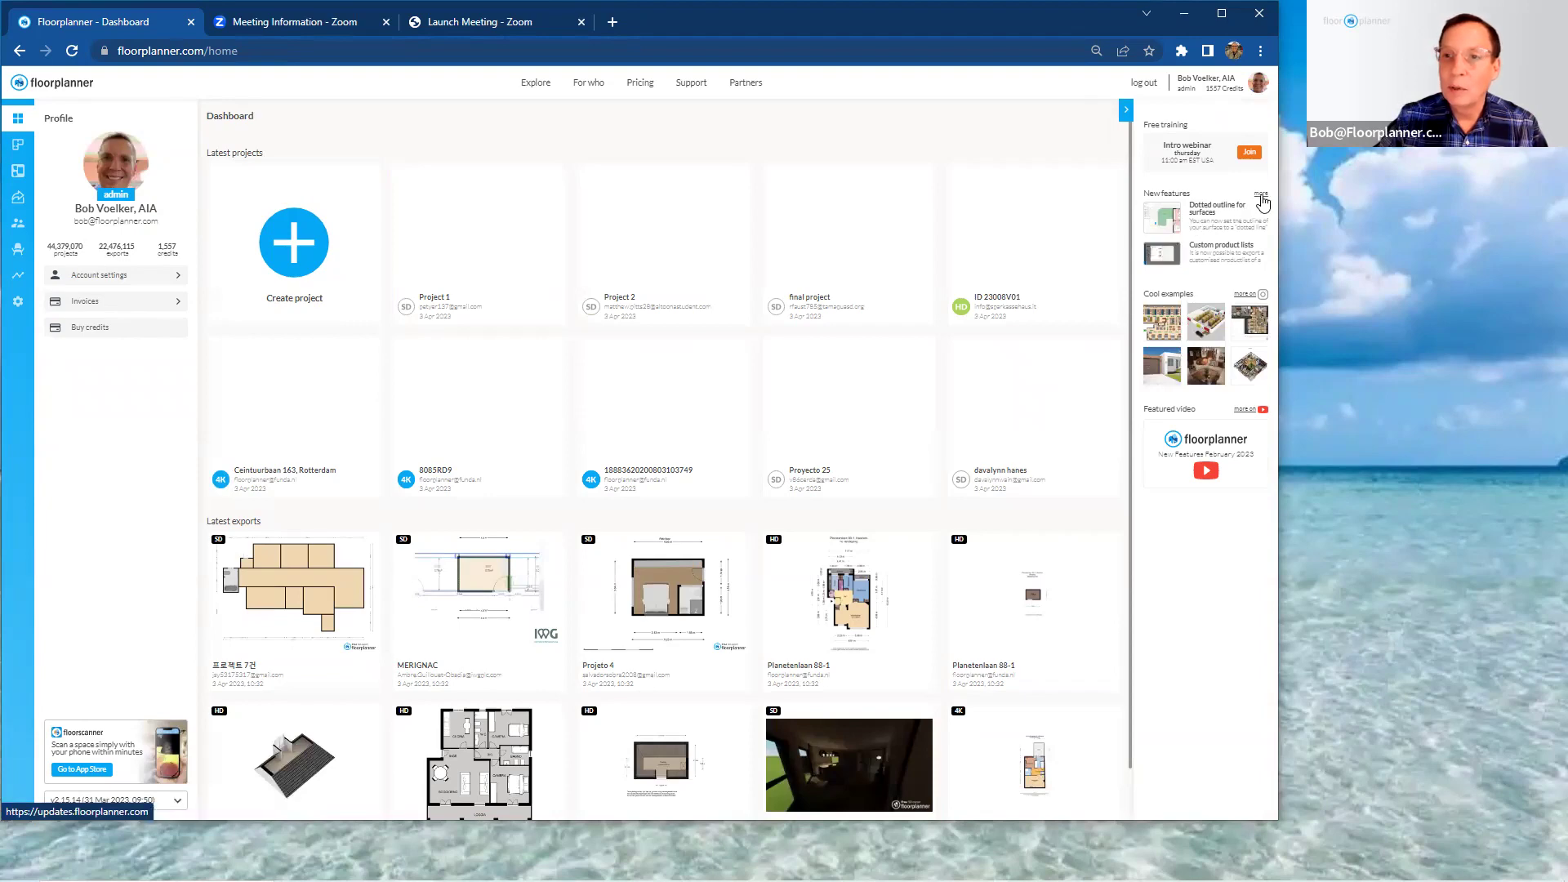
pyautogui.click(1261, 196)
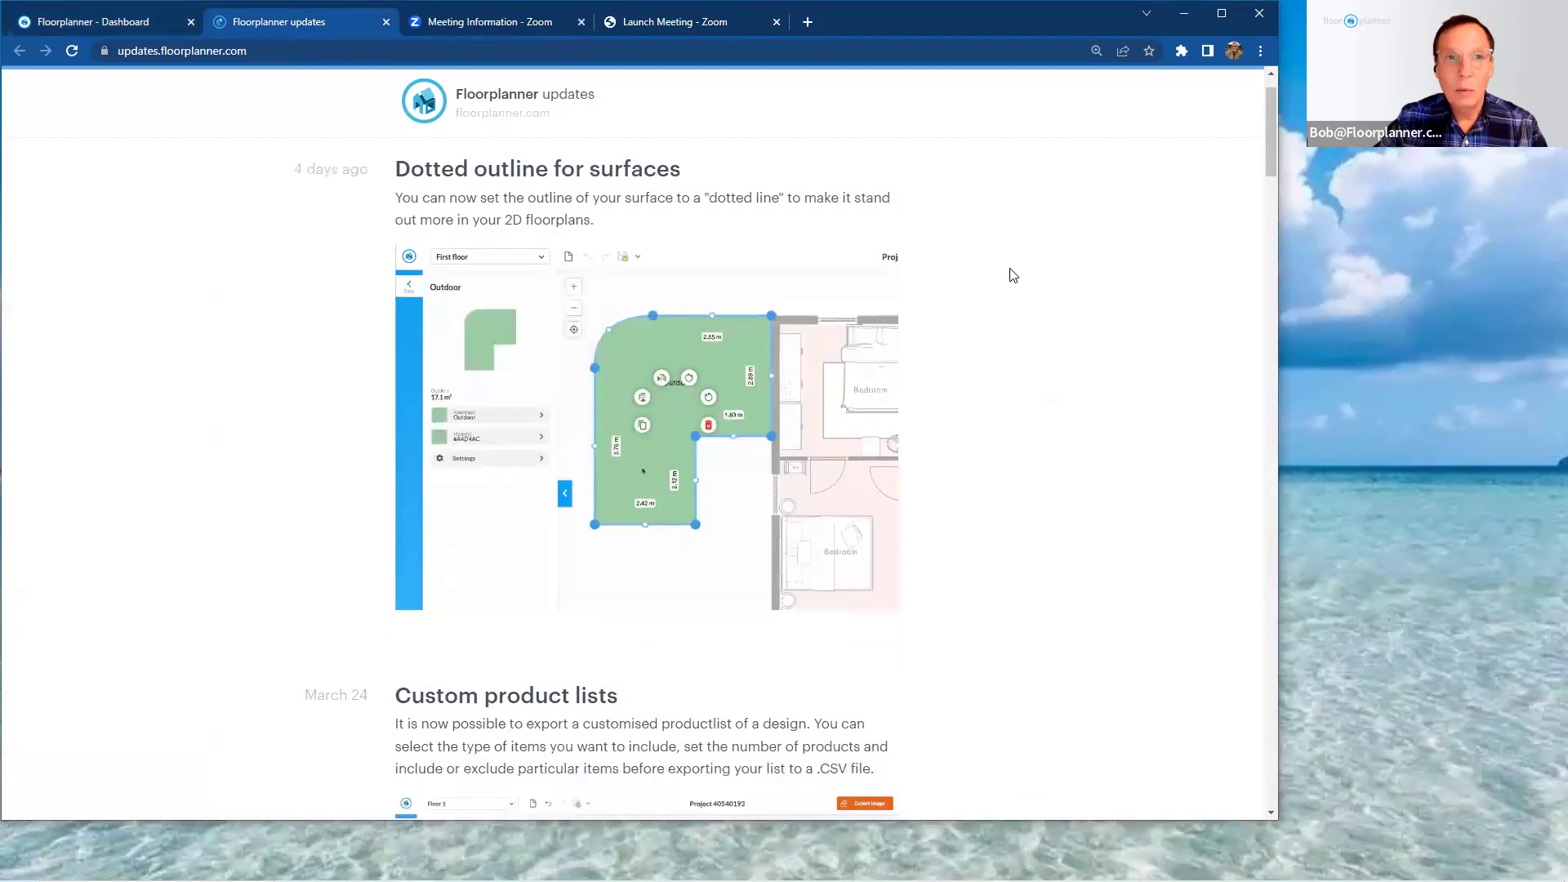
pyautogui.scroll(-5, 1008, 273)
pyautogui.scroll(-10, 1009, 271)
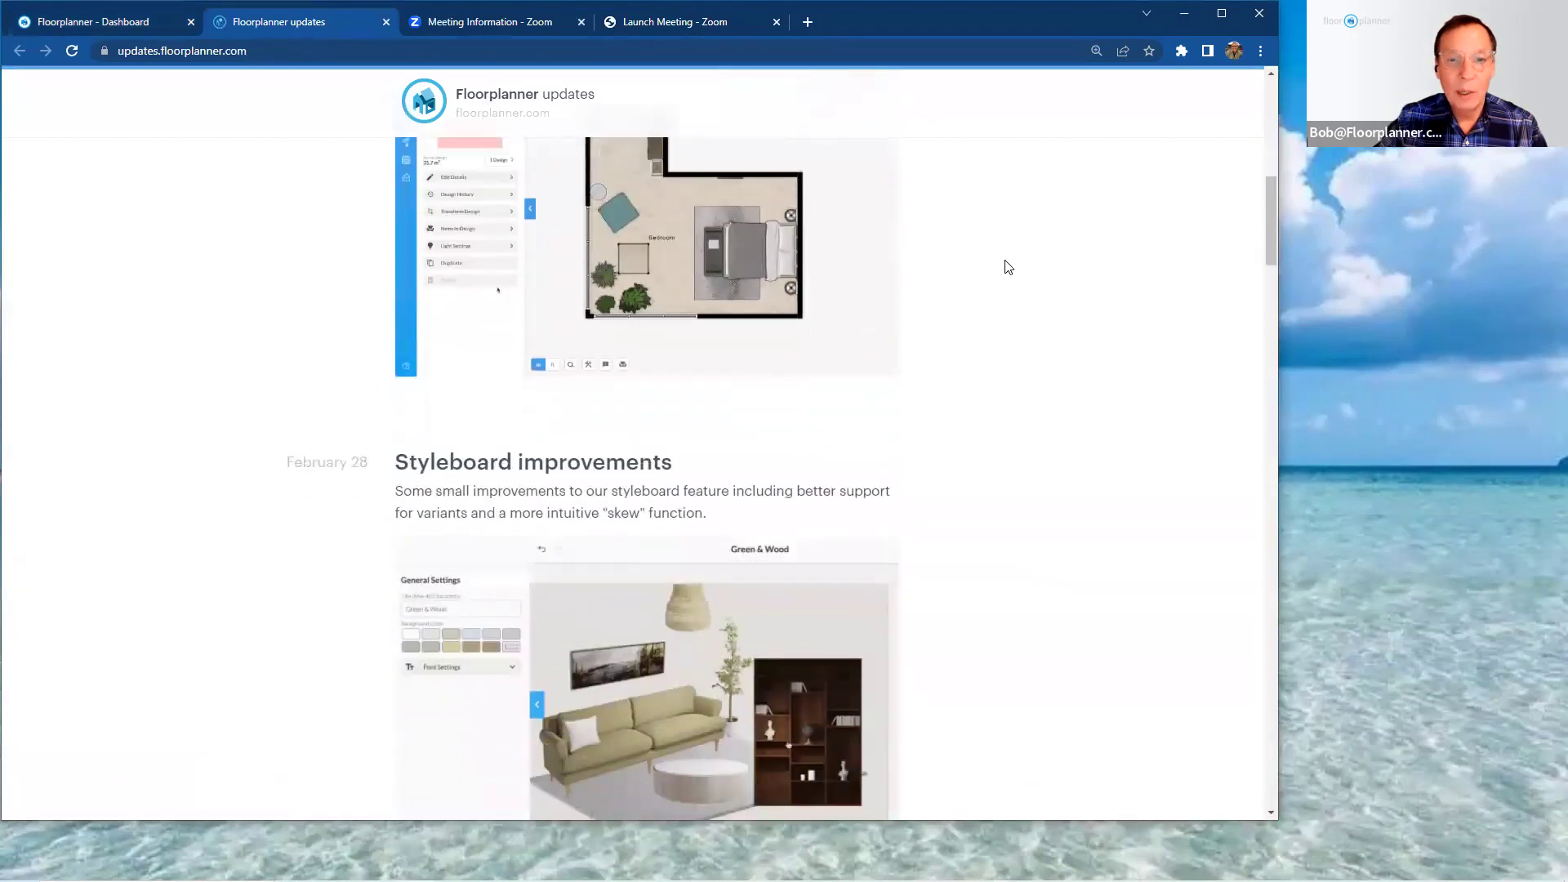
pyautogui.scroll(-8, 1009, 268)
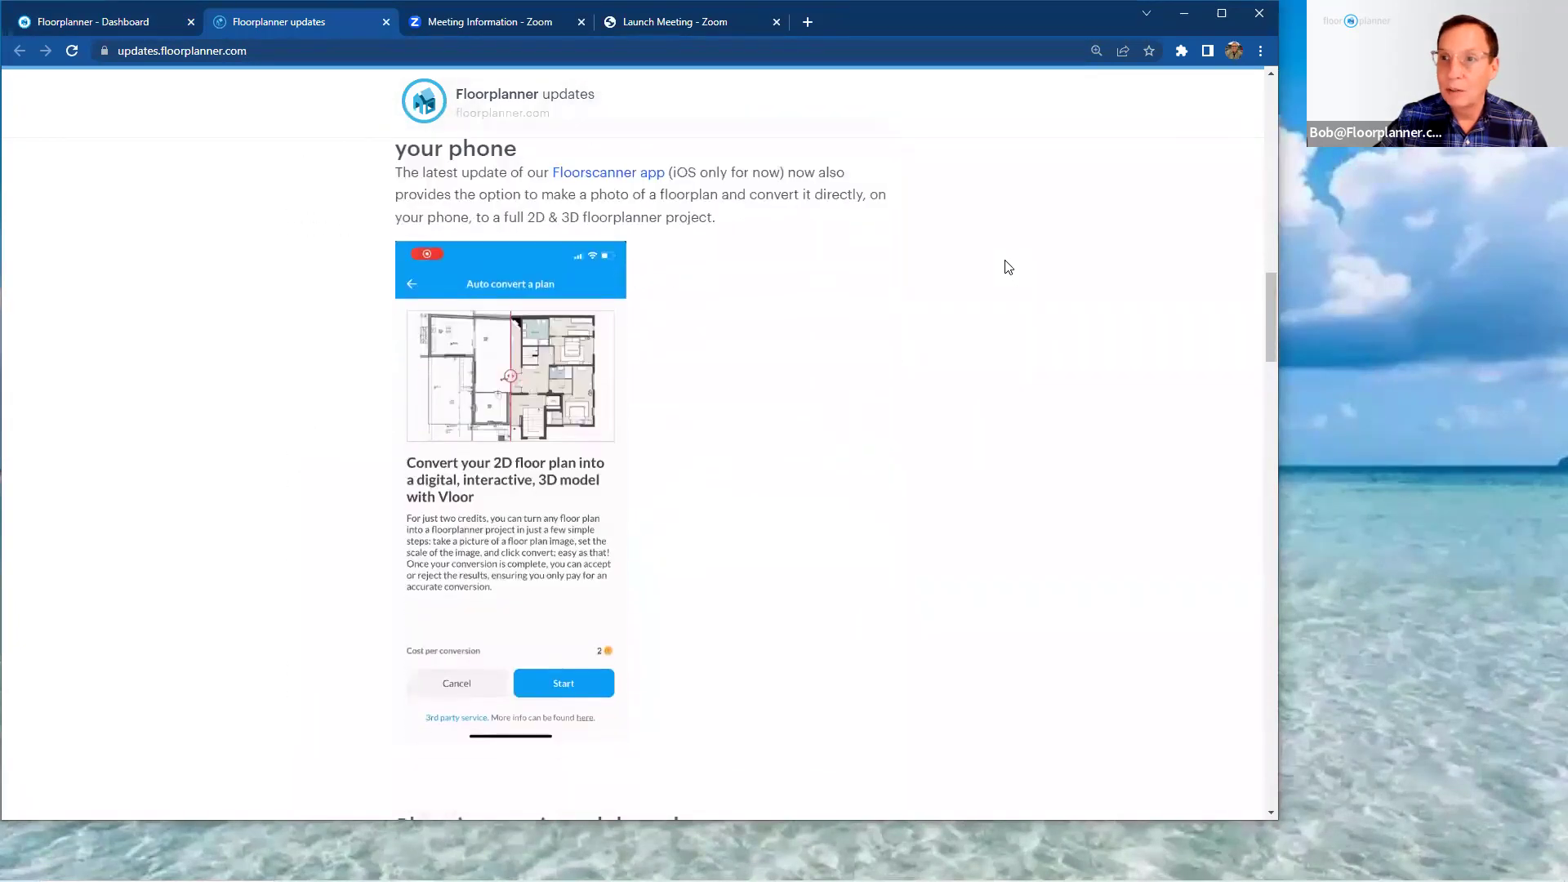
pyautogui.scroll(-2, 1009, 268)
pyautogui.scroll(4, 1008, 268)
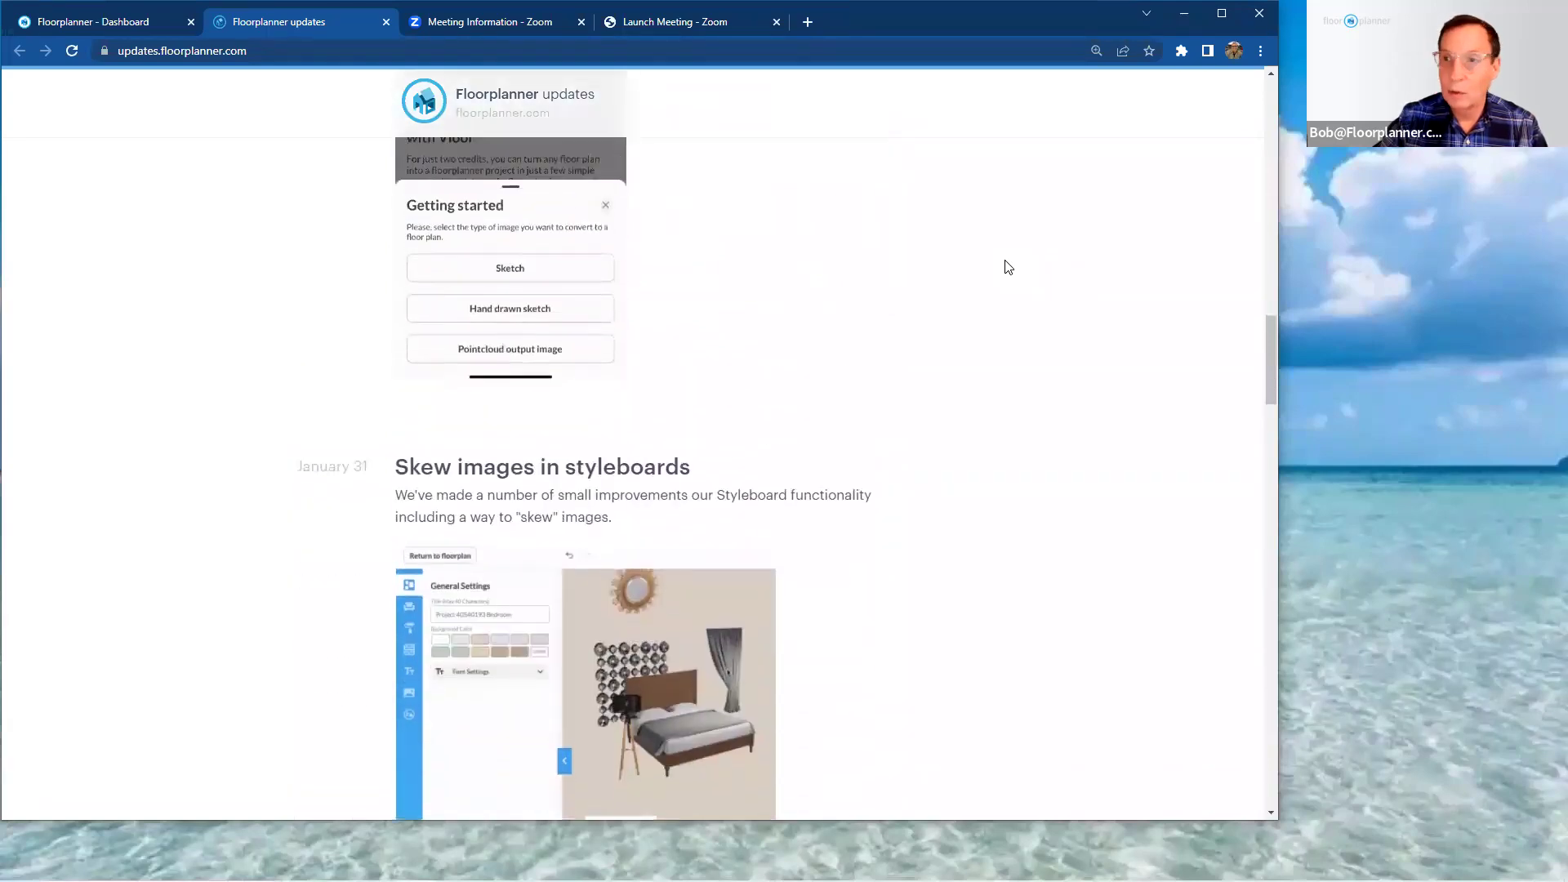
pyautogui.scroll(8, 1008, 267)
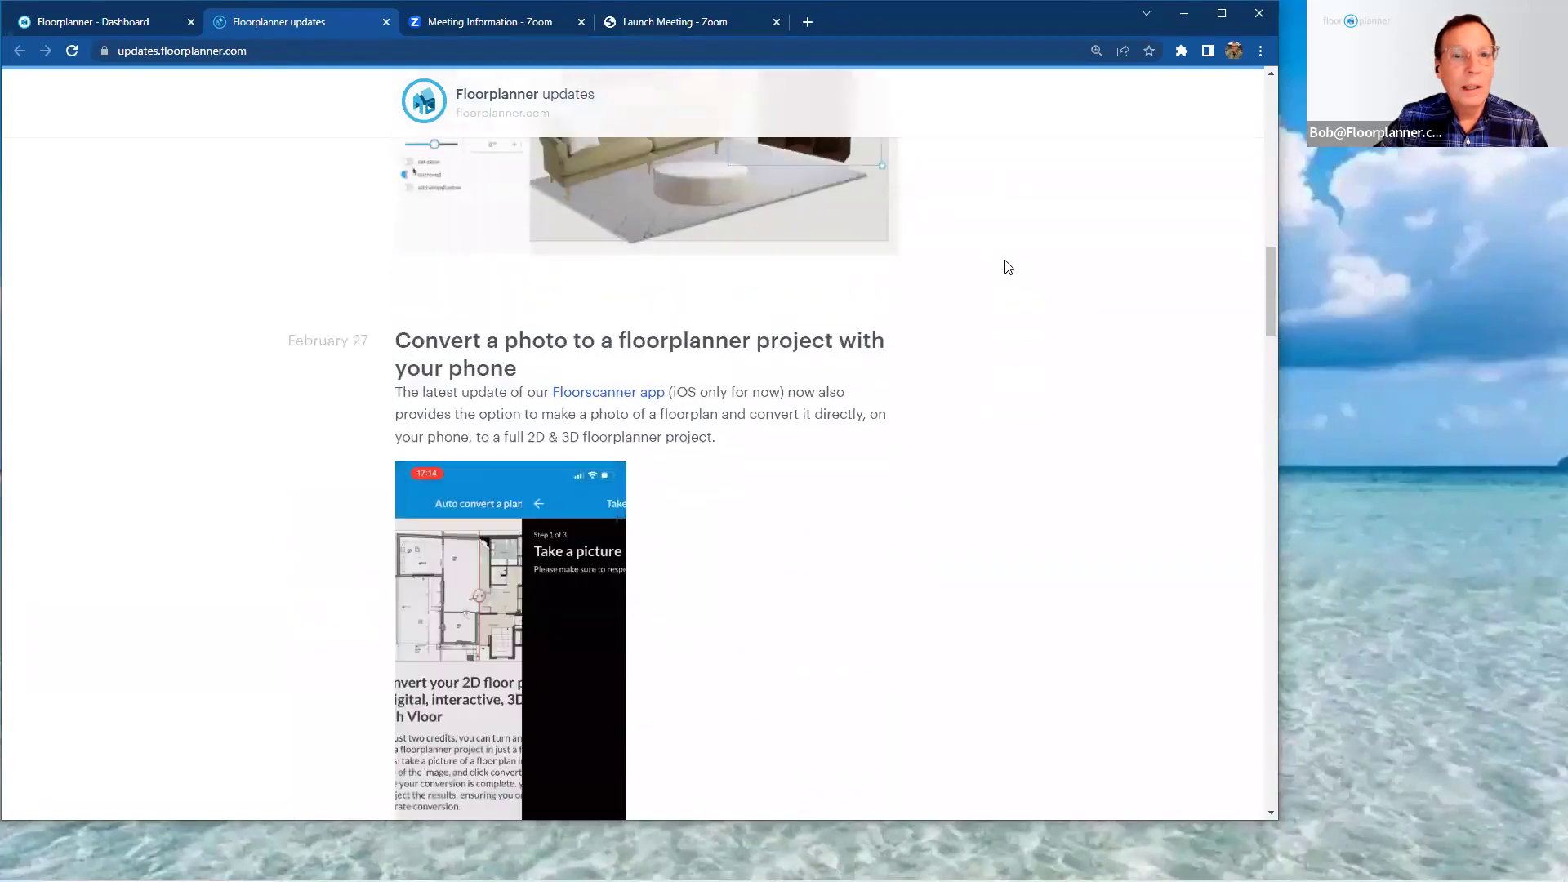
pyautogui.scroll(2, 1009, 268)
pyautogui.scroll(-1, 1008, 268)
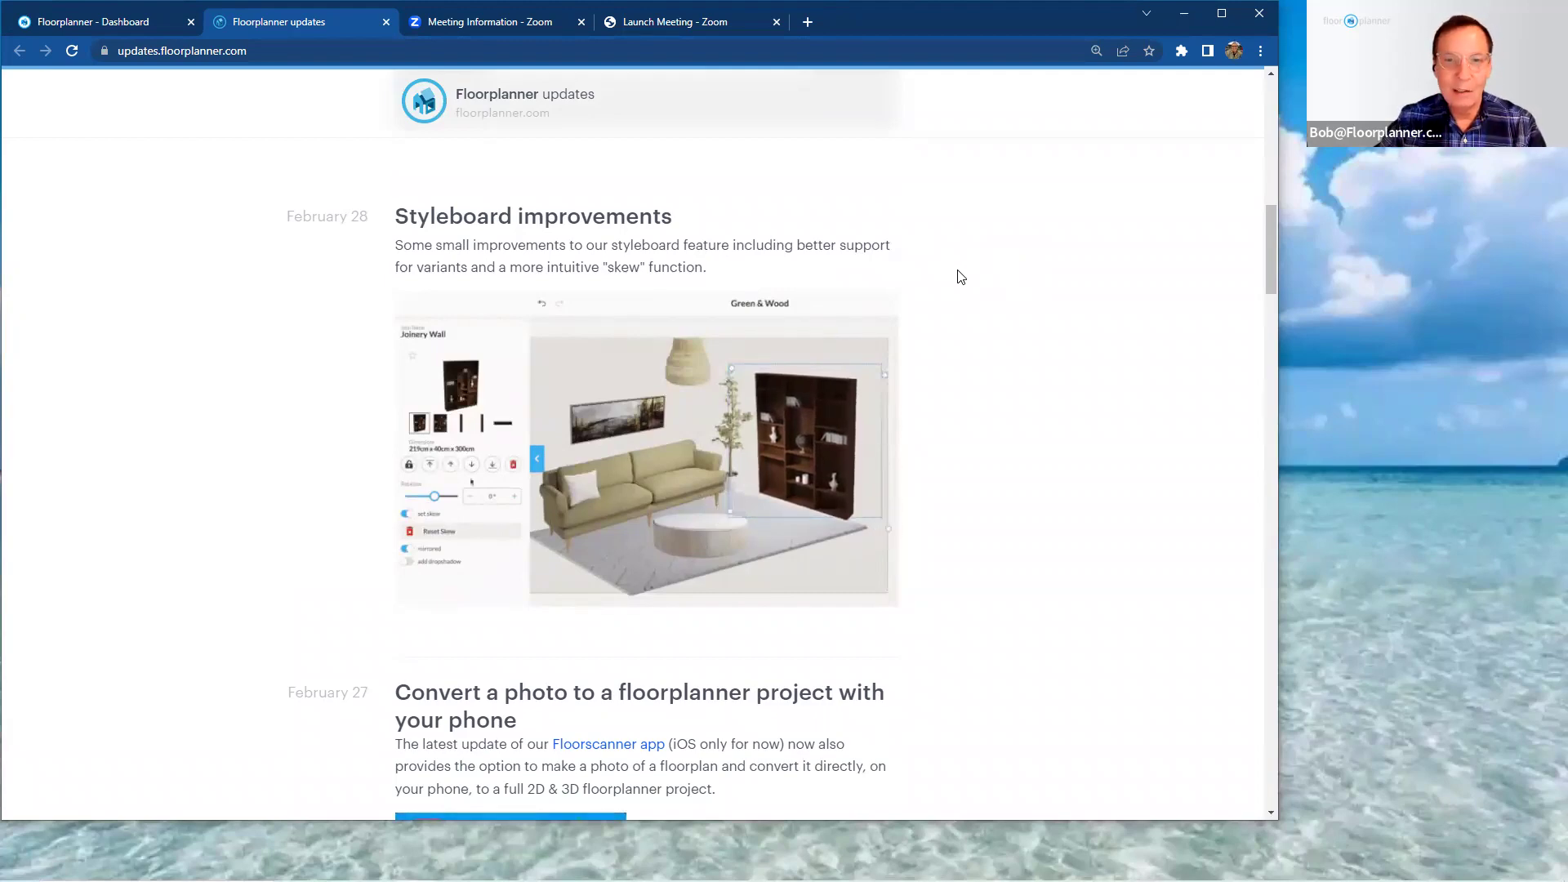
pyautogui.scroll(4, 960, 276)
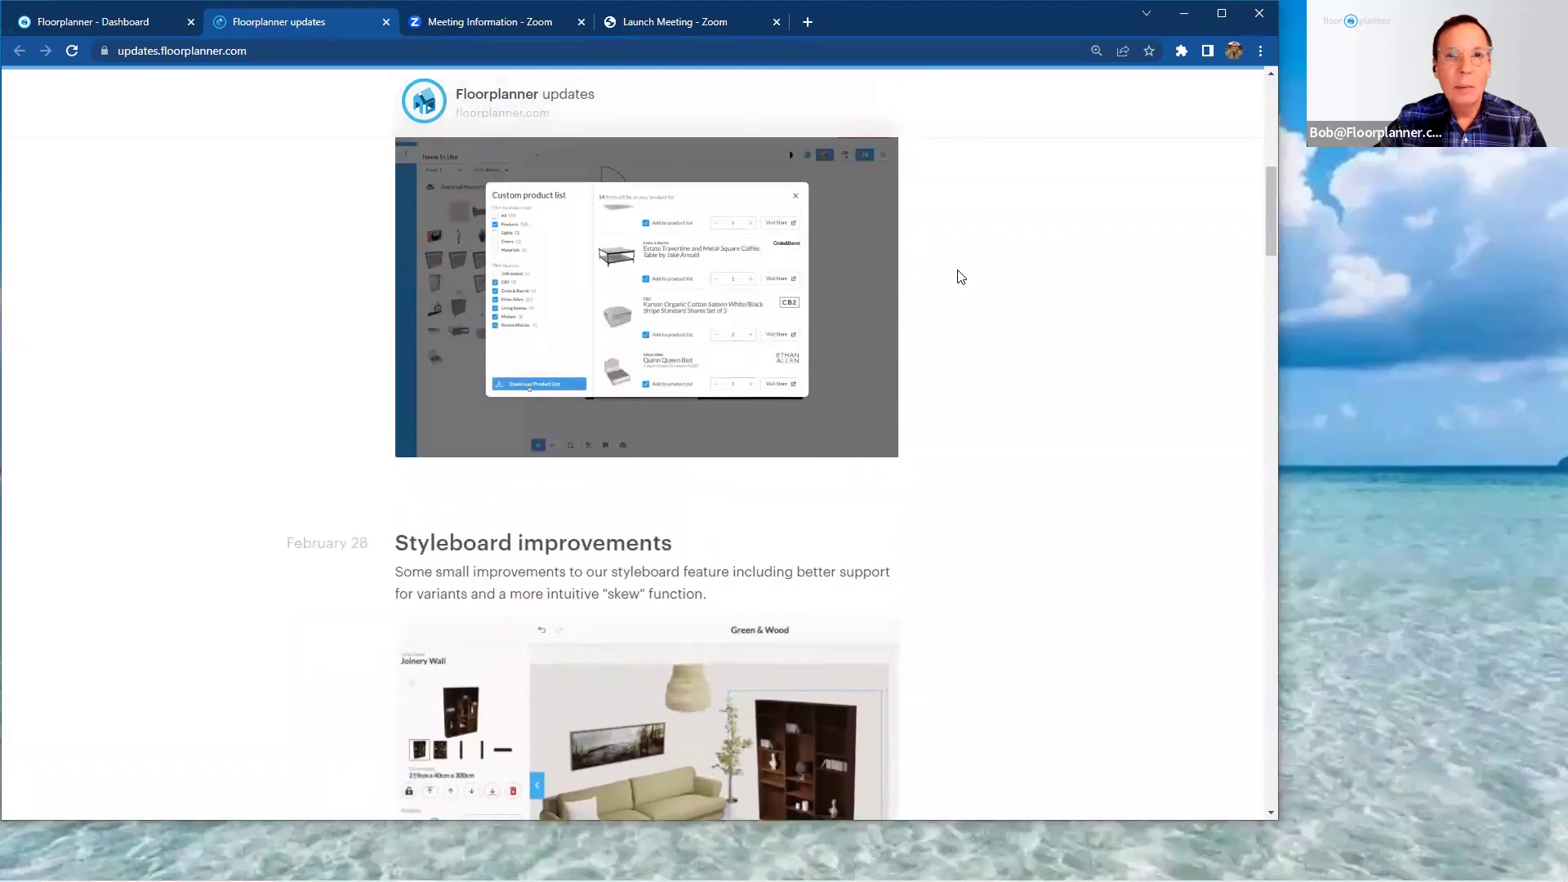
pyautogui.scroll(1, 960, 277)
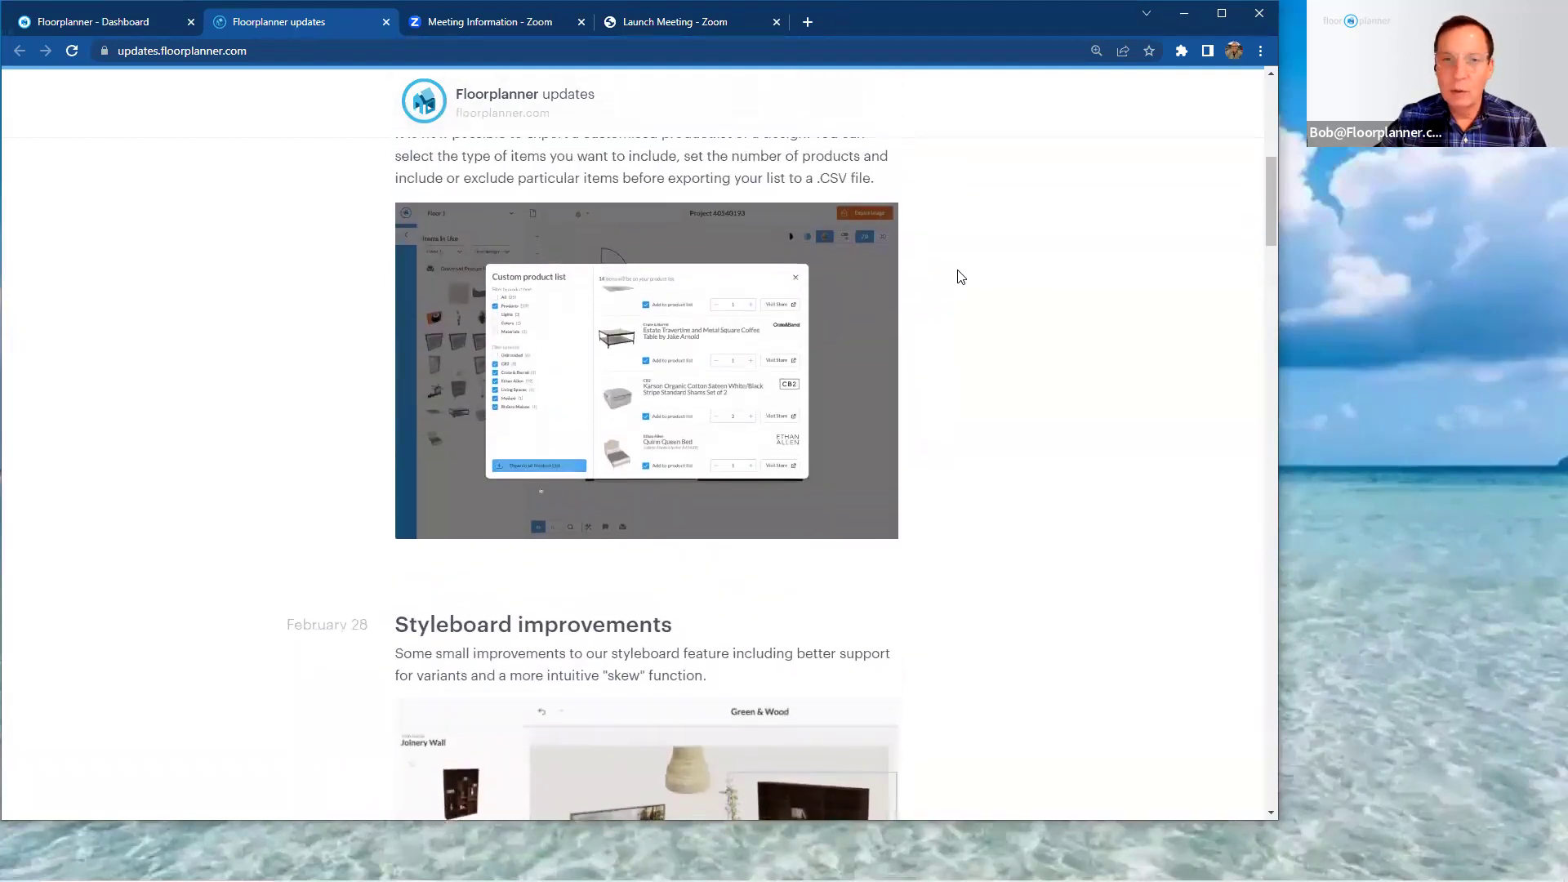
pyautogui.scroll(1, 960, 277)
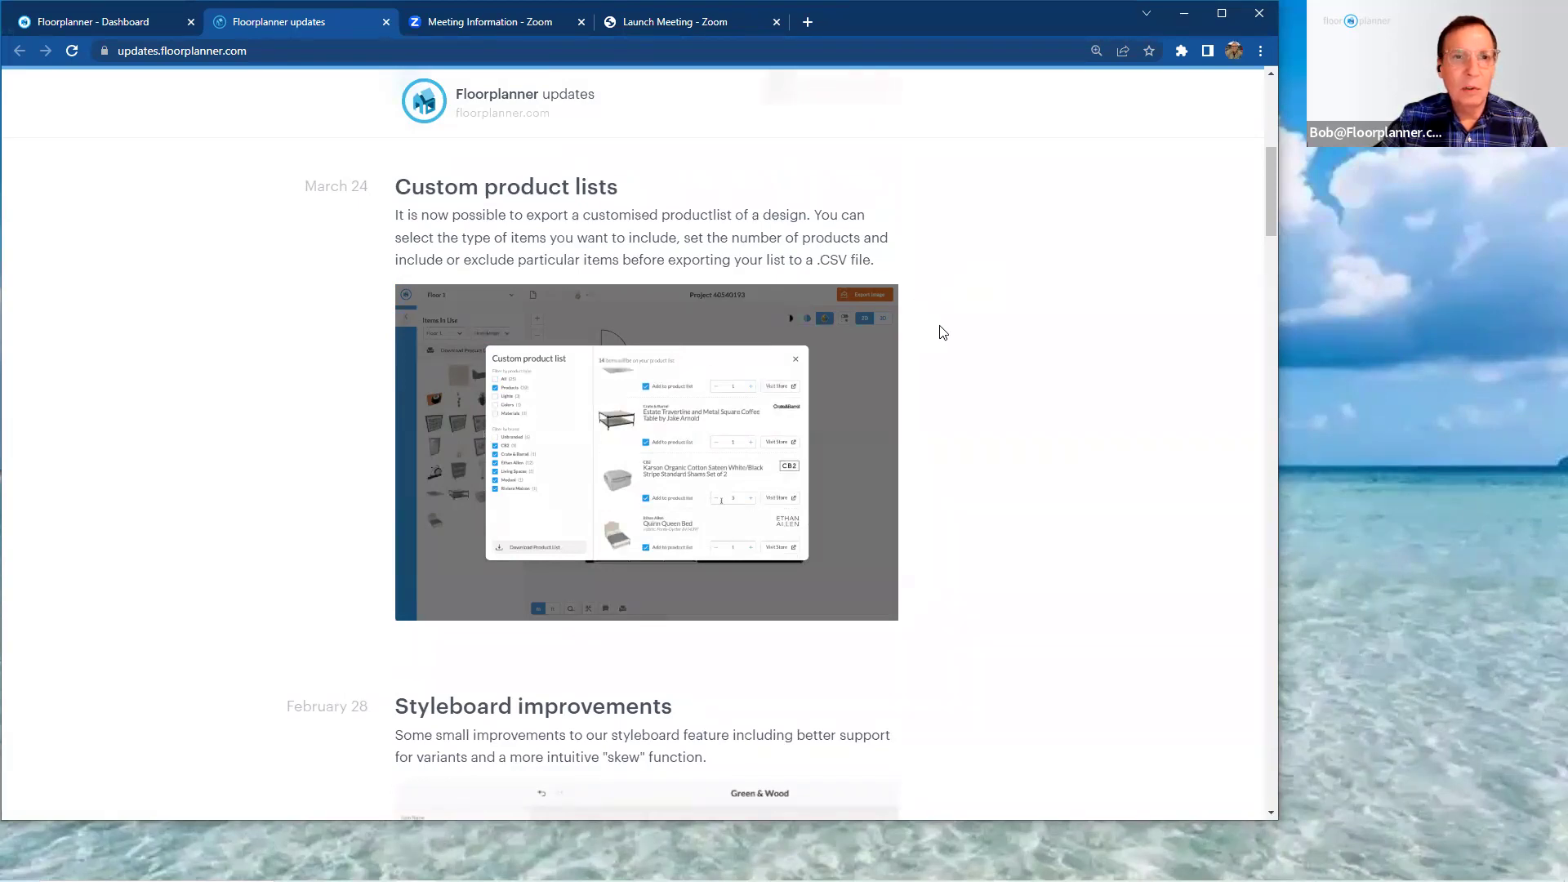
# - Scroll up to the 'Dotted outline for surfaces' update, then return to the 'Floorplanner - Dashboard' tab
pyautogui.scroll(3, 947, 332)
pyautogui.scroll(4, 965, 332)
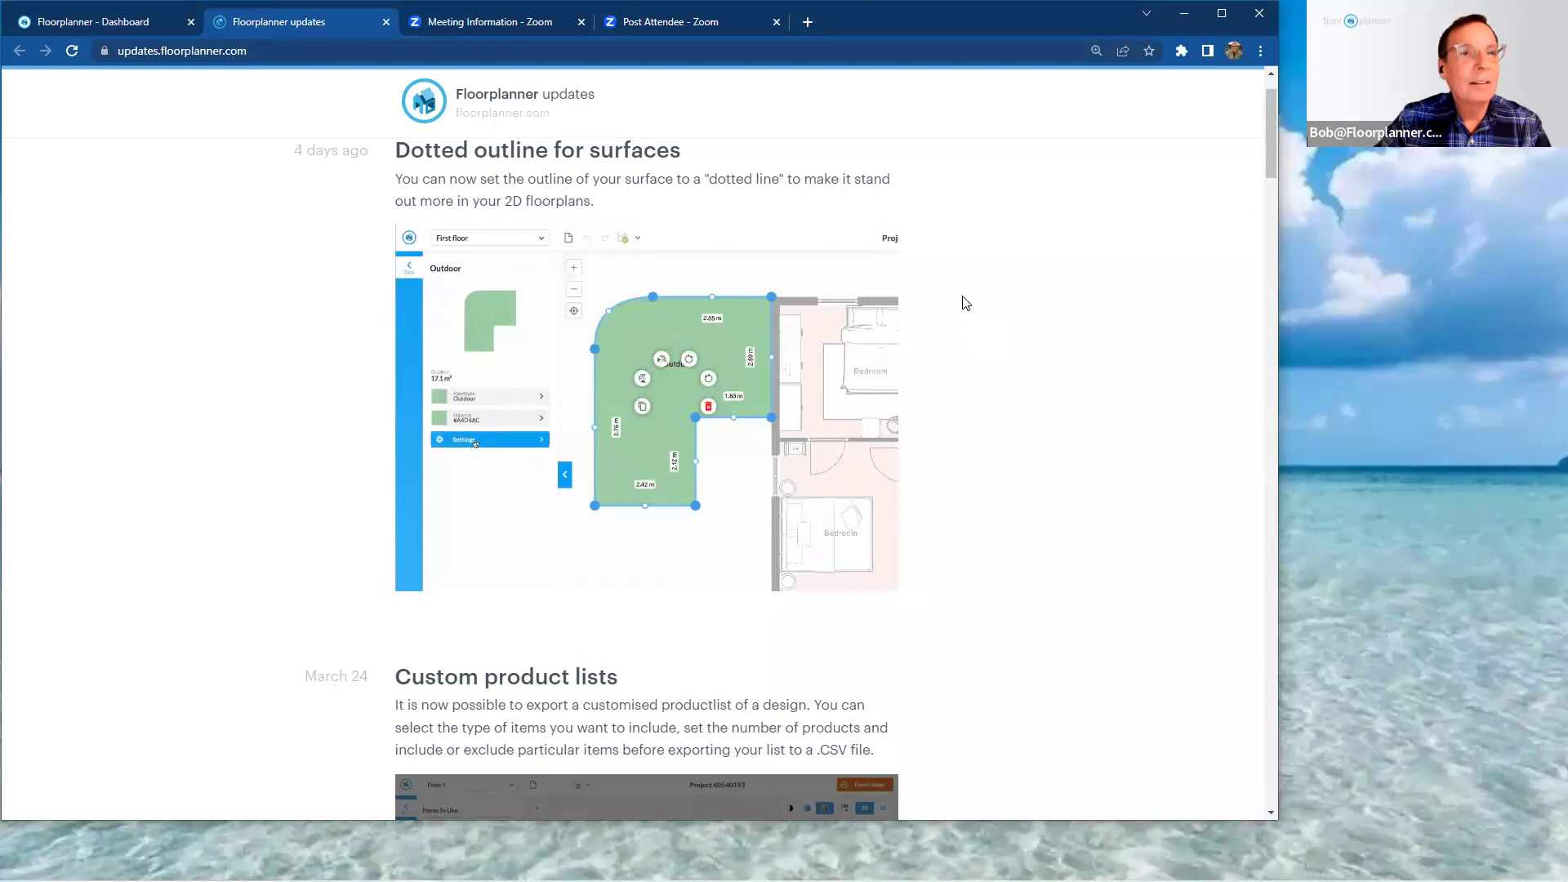
pyautogui.click(140, 30)
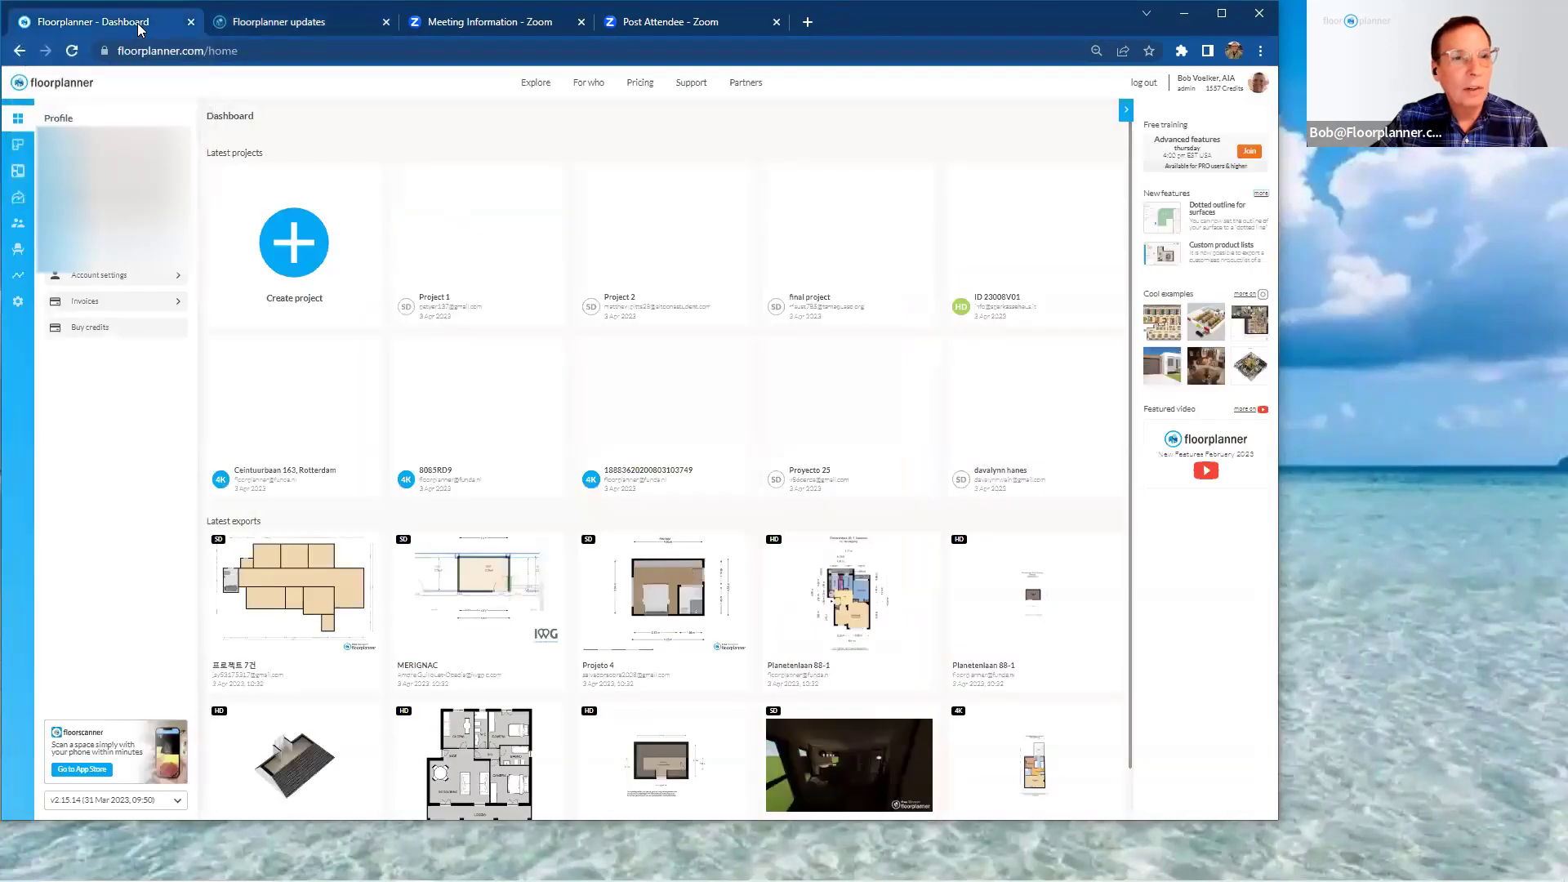
# - Open the Naples Ritz Carlton Residences project from the Projects list
pyautogui.click(20, 149)
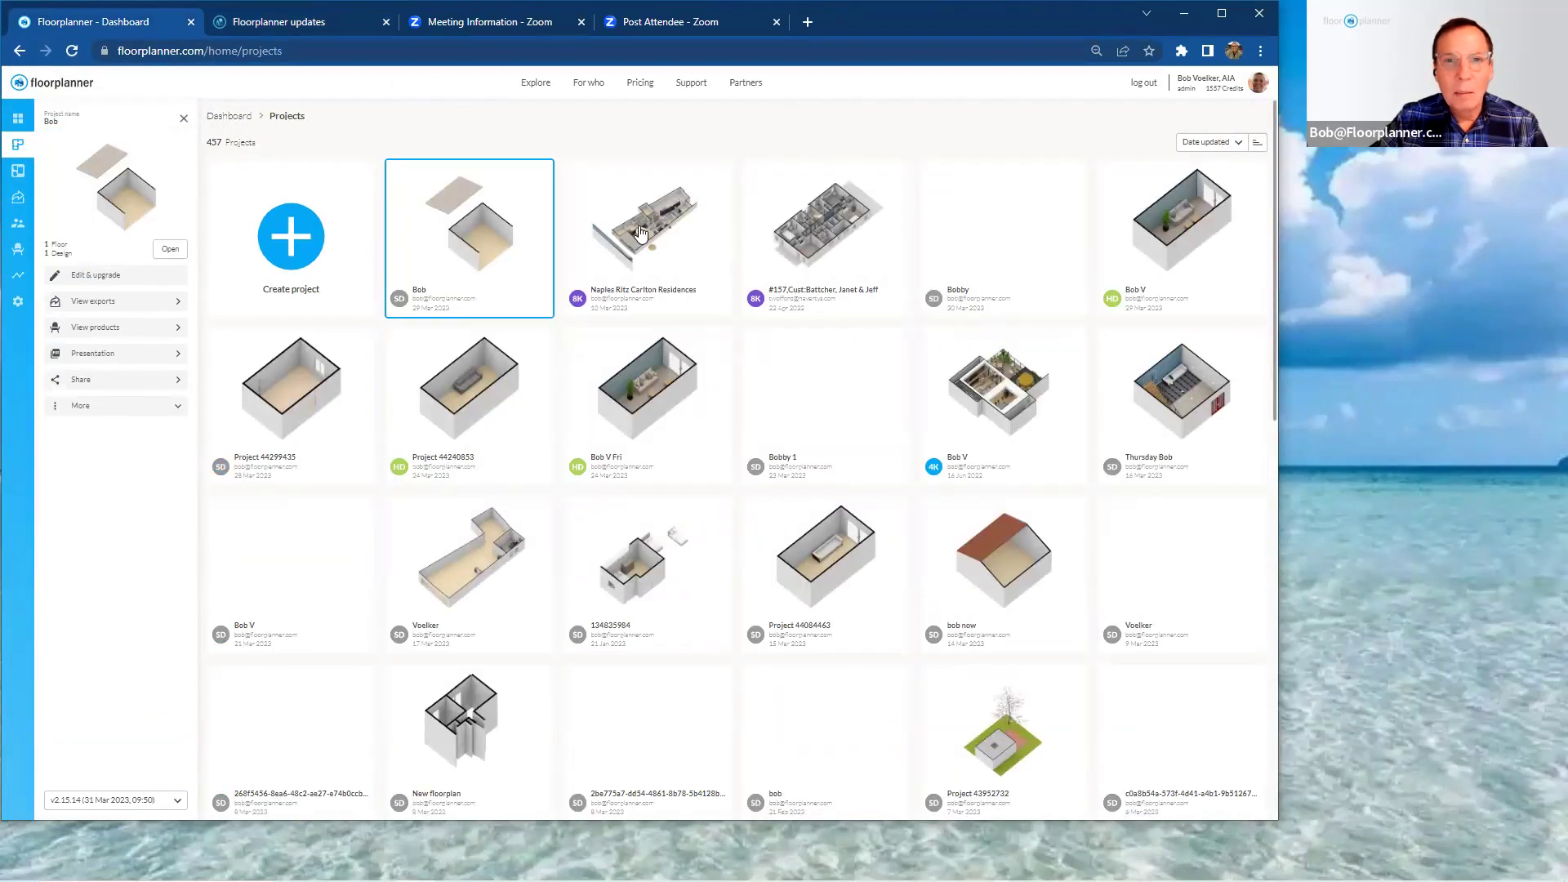
pyautogui.doubleClick(640, 233)
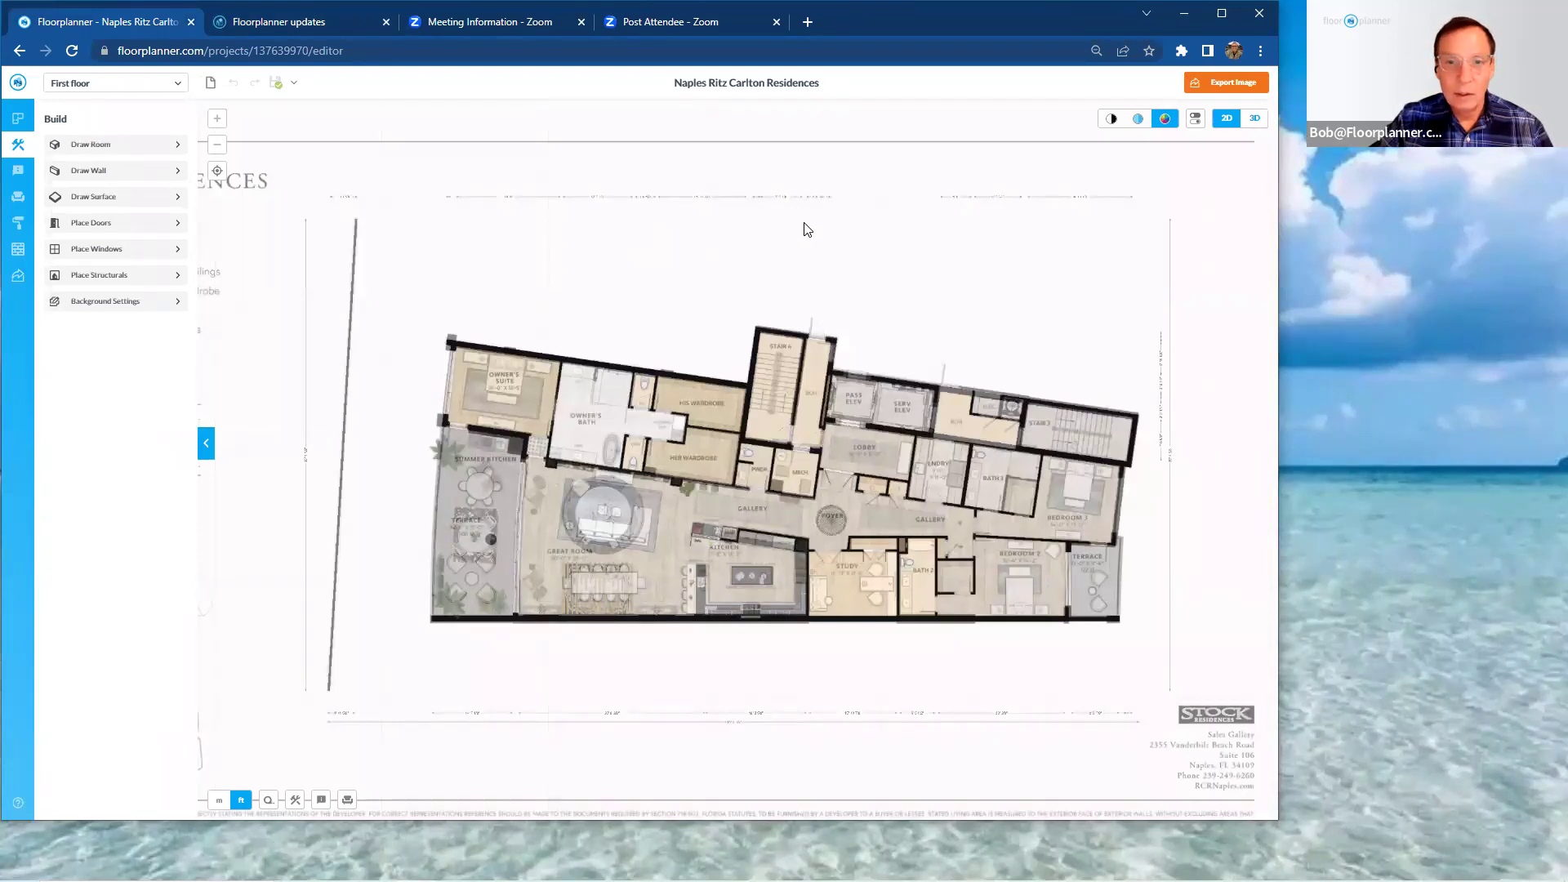
# - Zoom in on the Naples first-floor plan around the dining area
pyautogui.scroll(3, 588, 600)
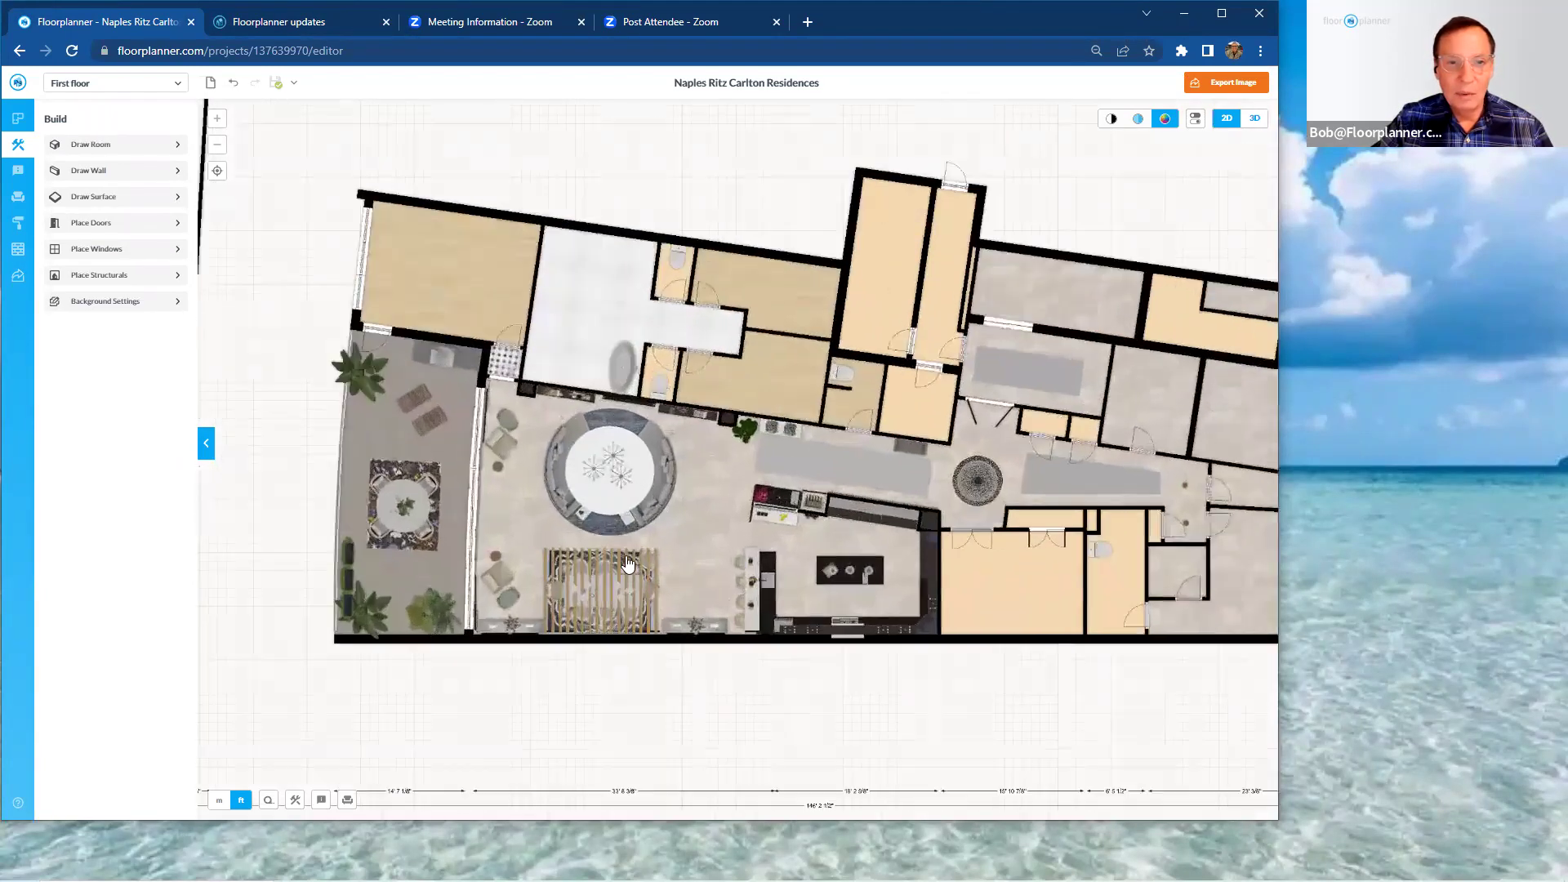
pyautogui.scroll(1, 627, 564)
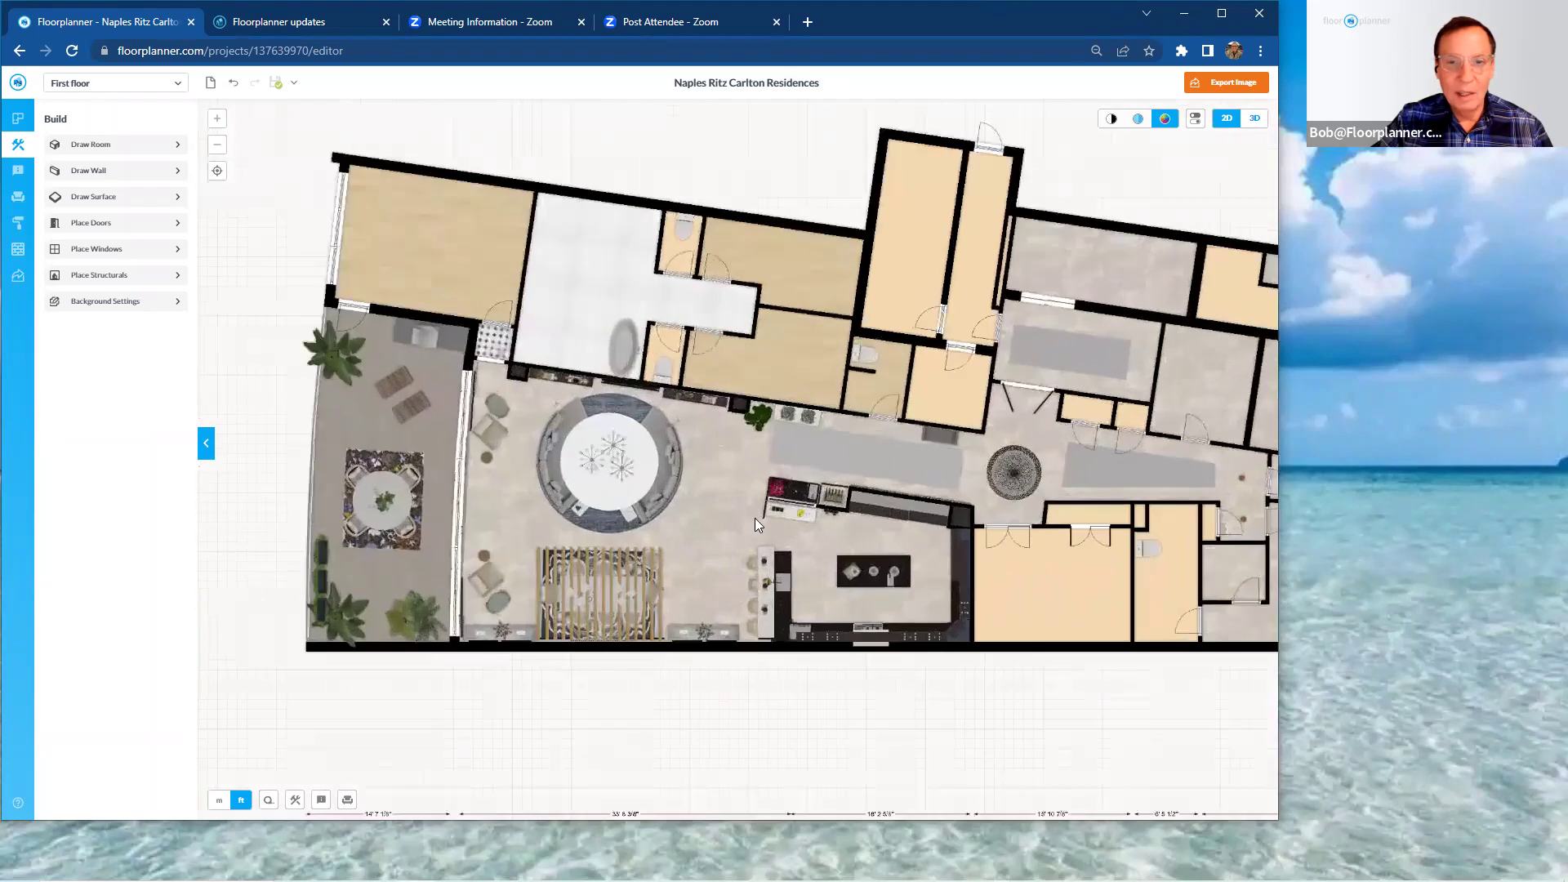
# - Show the Items In Design list from Design settings and scroll through the first floor's materials and furnishings
pyautogui.click(18, 120)
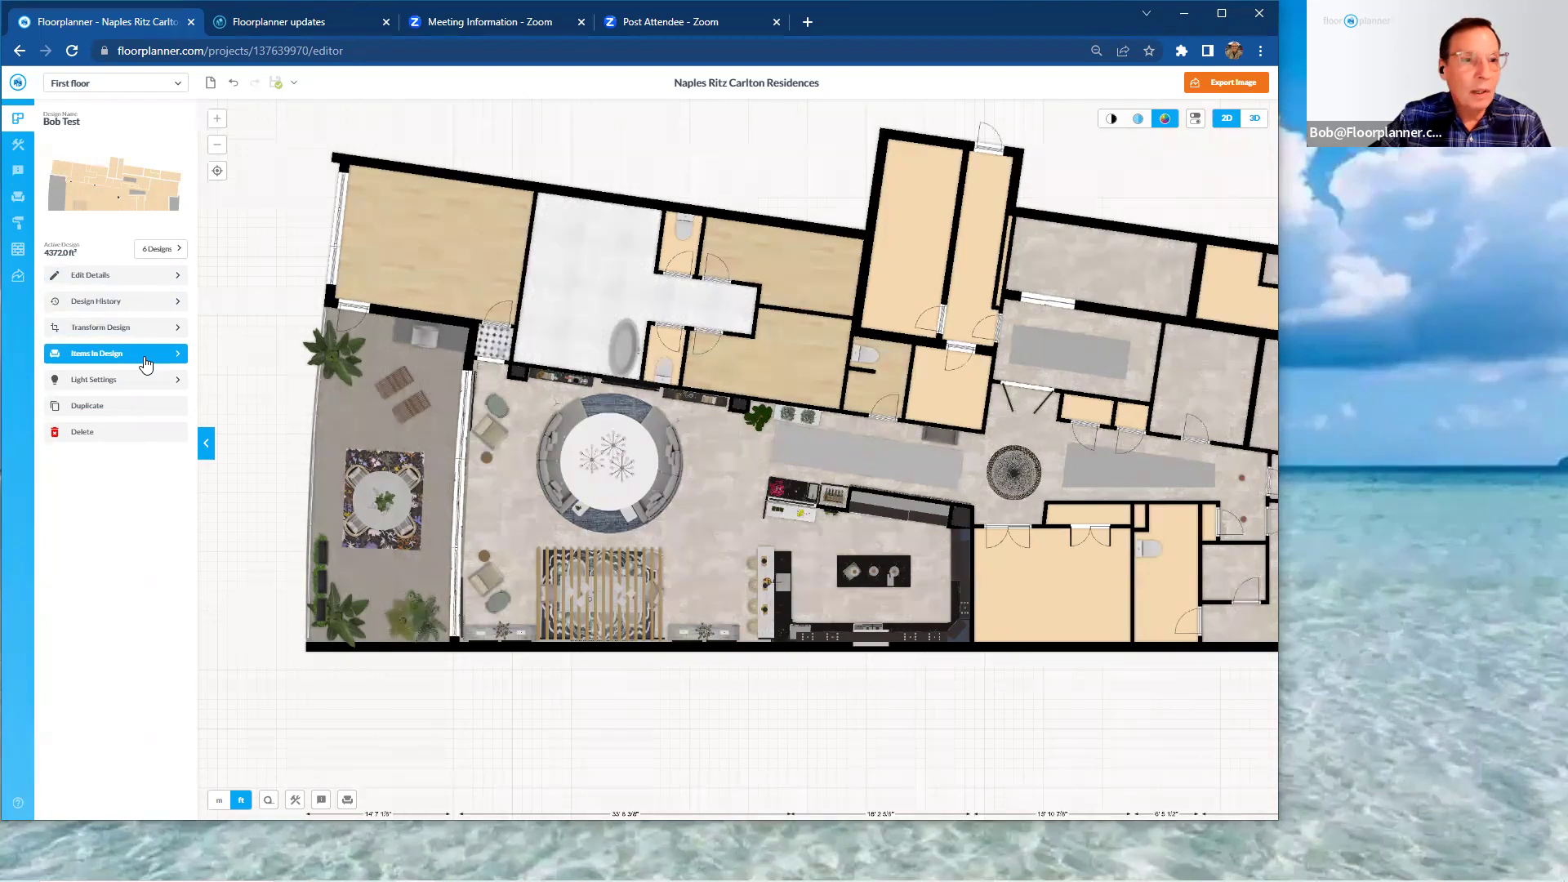
pyautogui.click(145, 363)
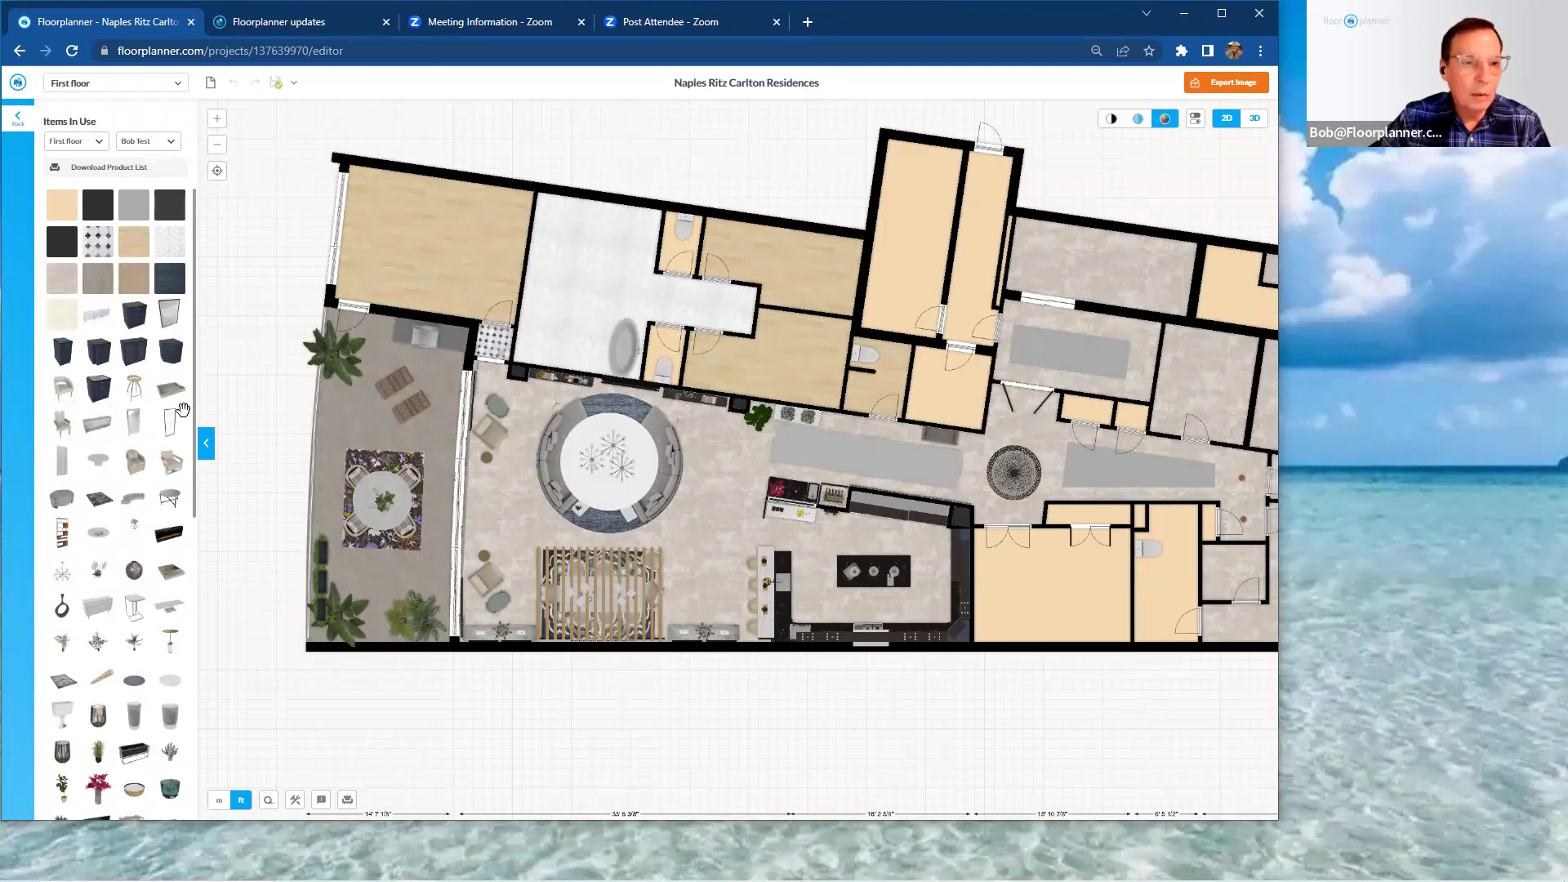
pyautogui.scroll(-3, 130, 384)
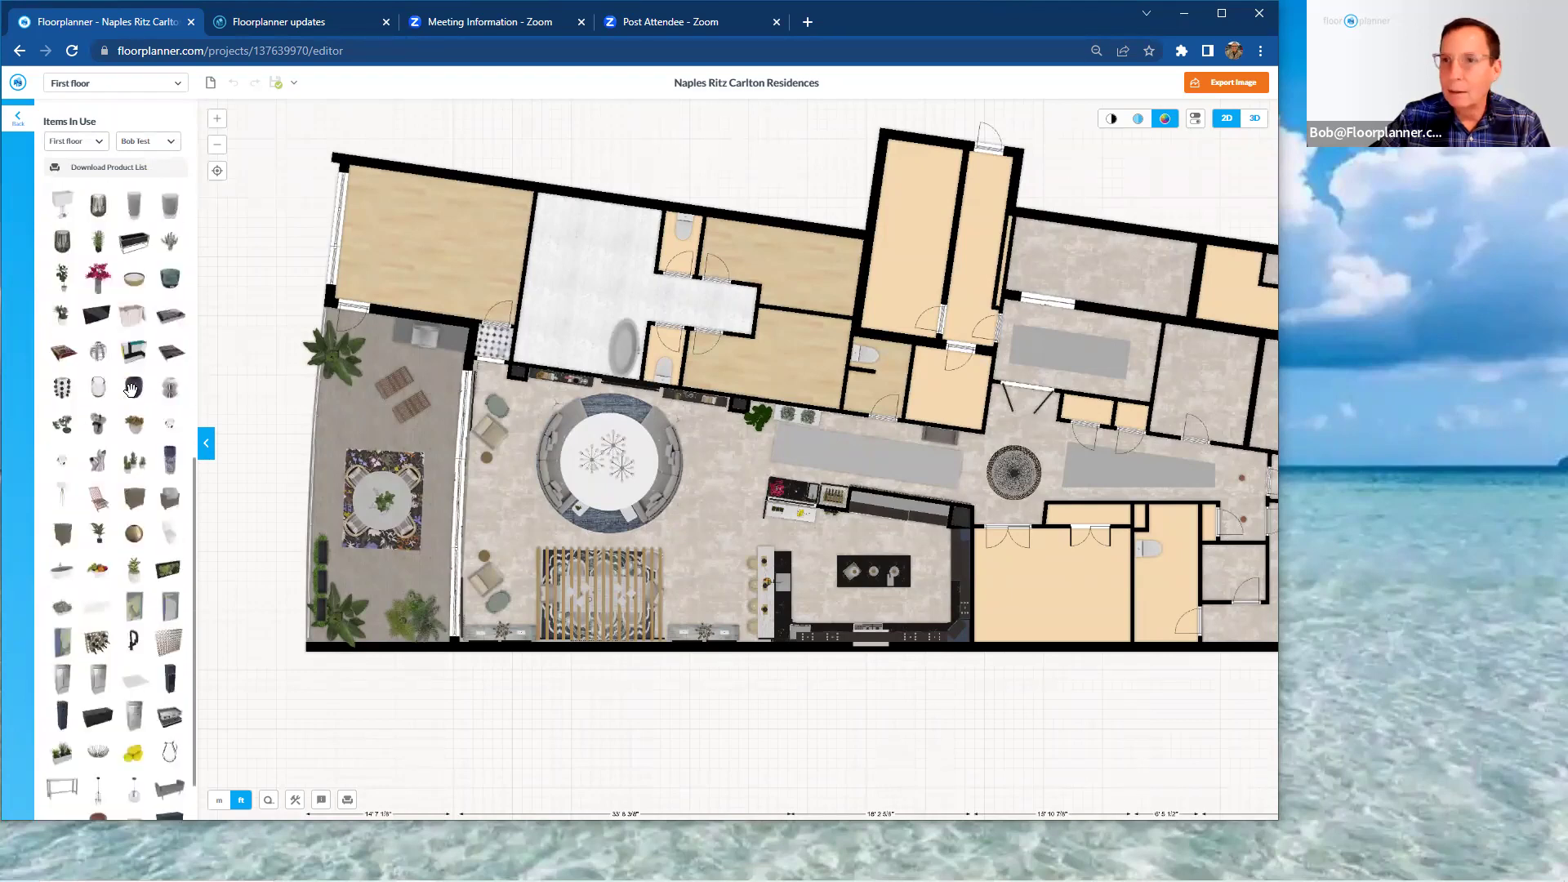
pyautogui.scroll(2, 130, 390)
pyautogui.scroll(1, 130, 390)
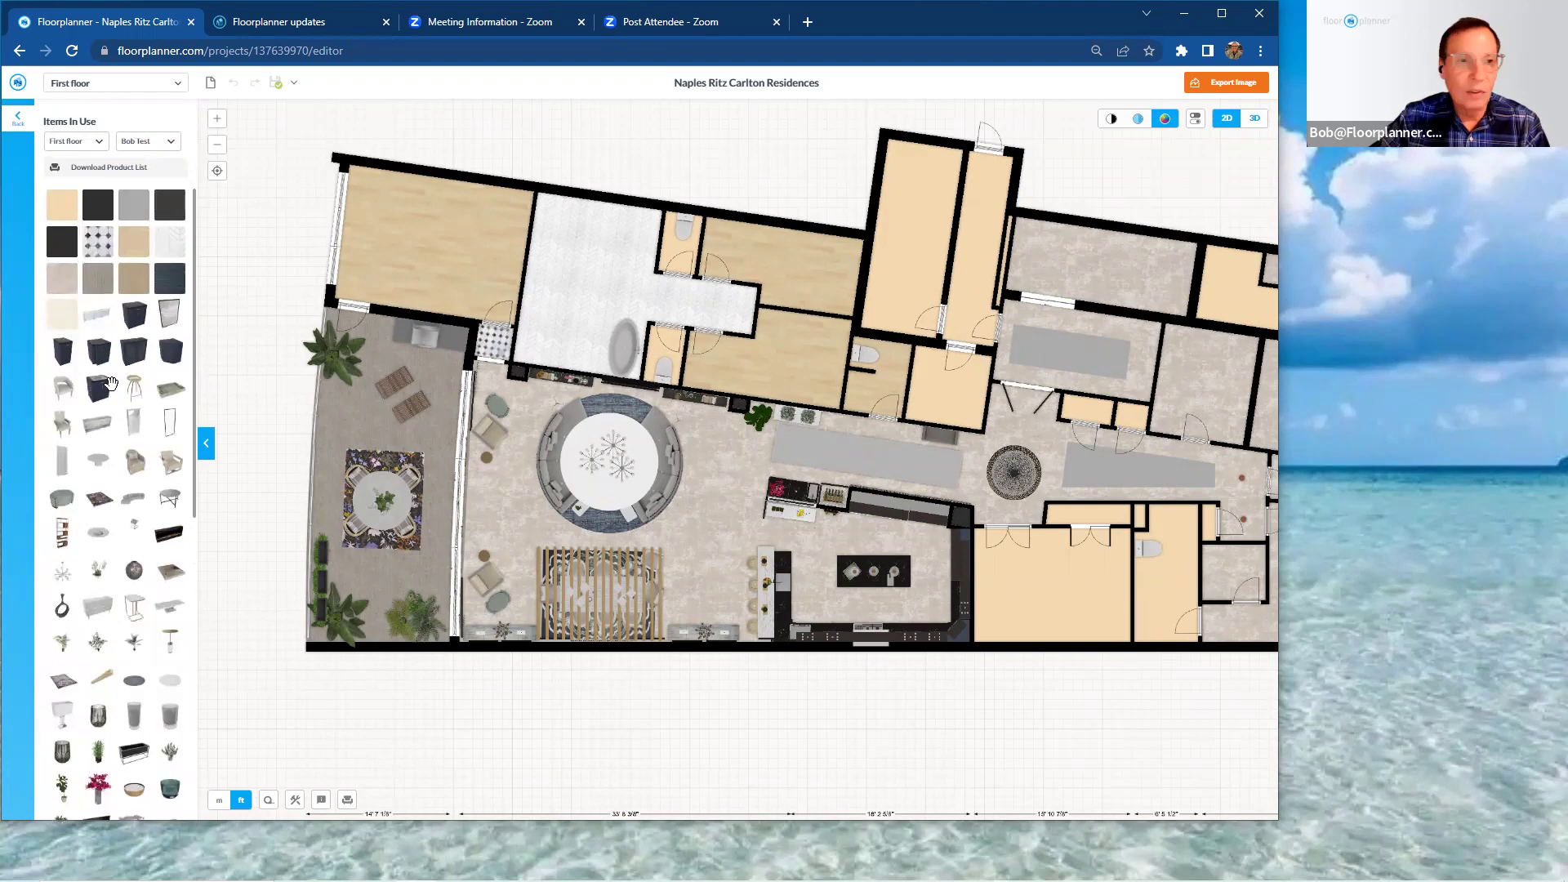
# - Open the 132-item custom product list, toggle the Colors filter off and back on, and raise Railing to 4
pyautogui.click(164, 173)
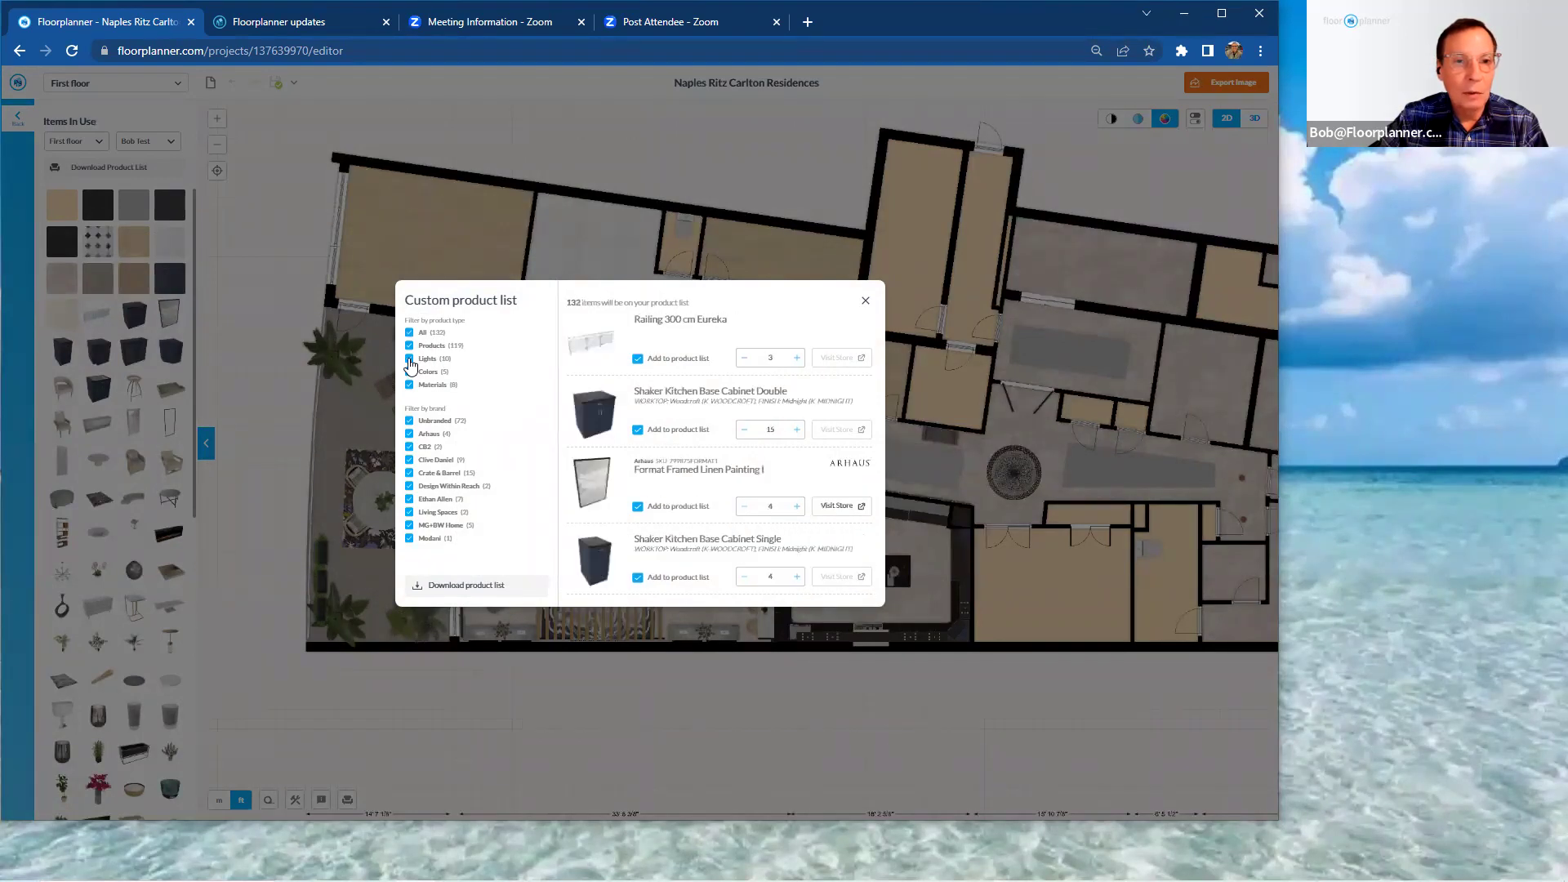
pyautogui.click(410, 371)
pyautogui.click(410, 372)
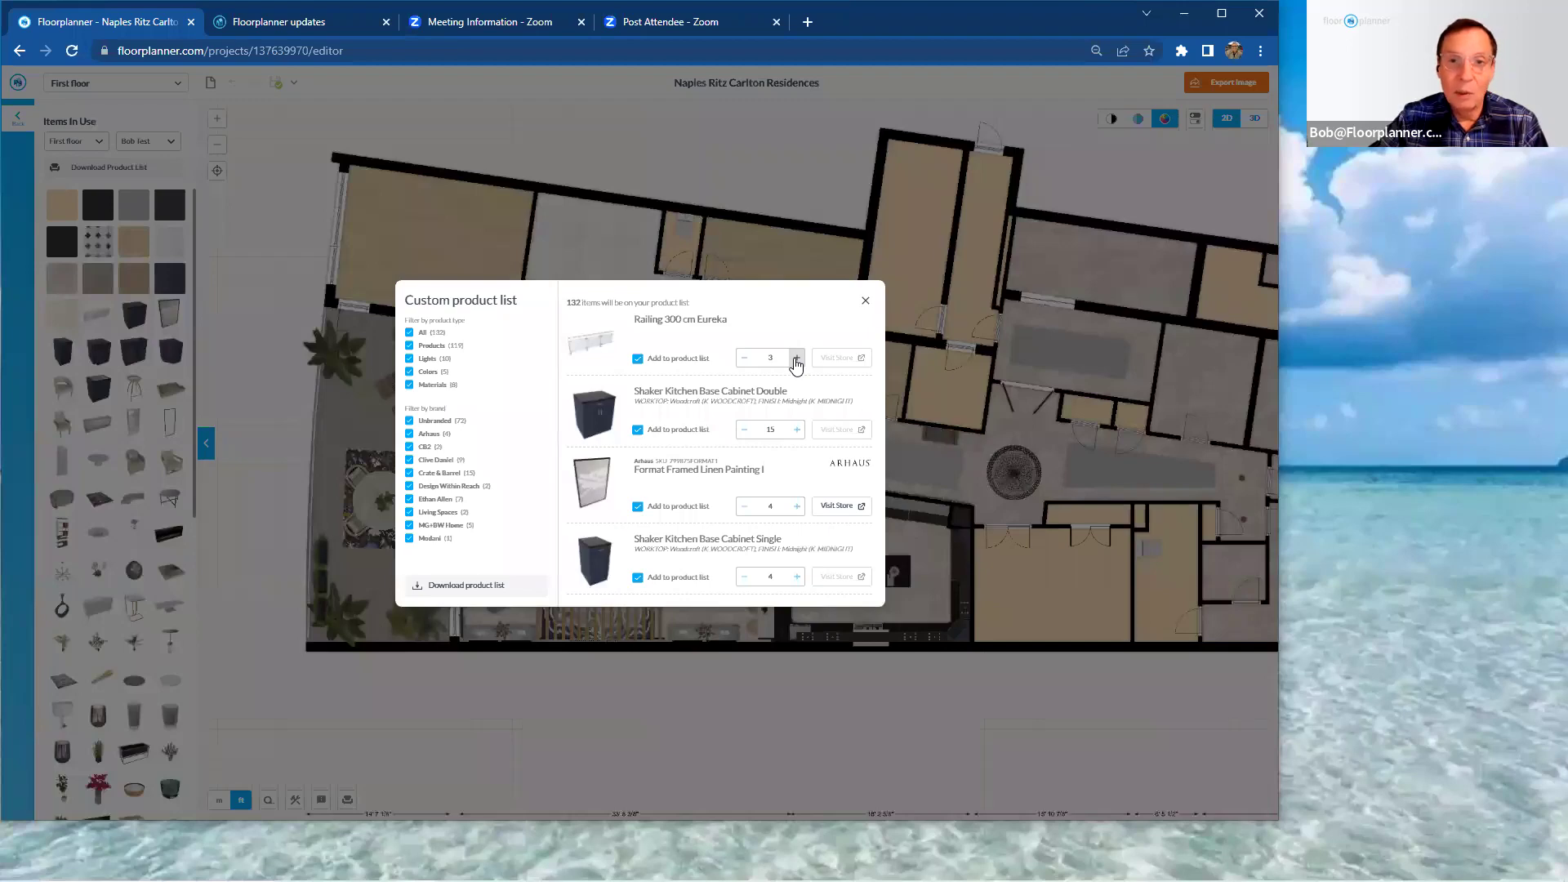
pyautogui.click(796, 363)
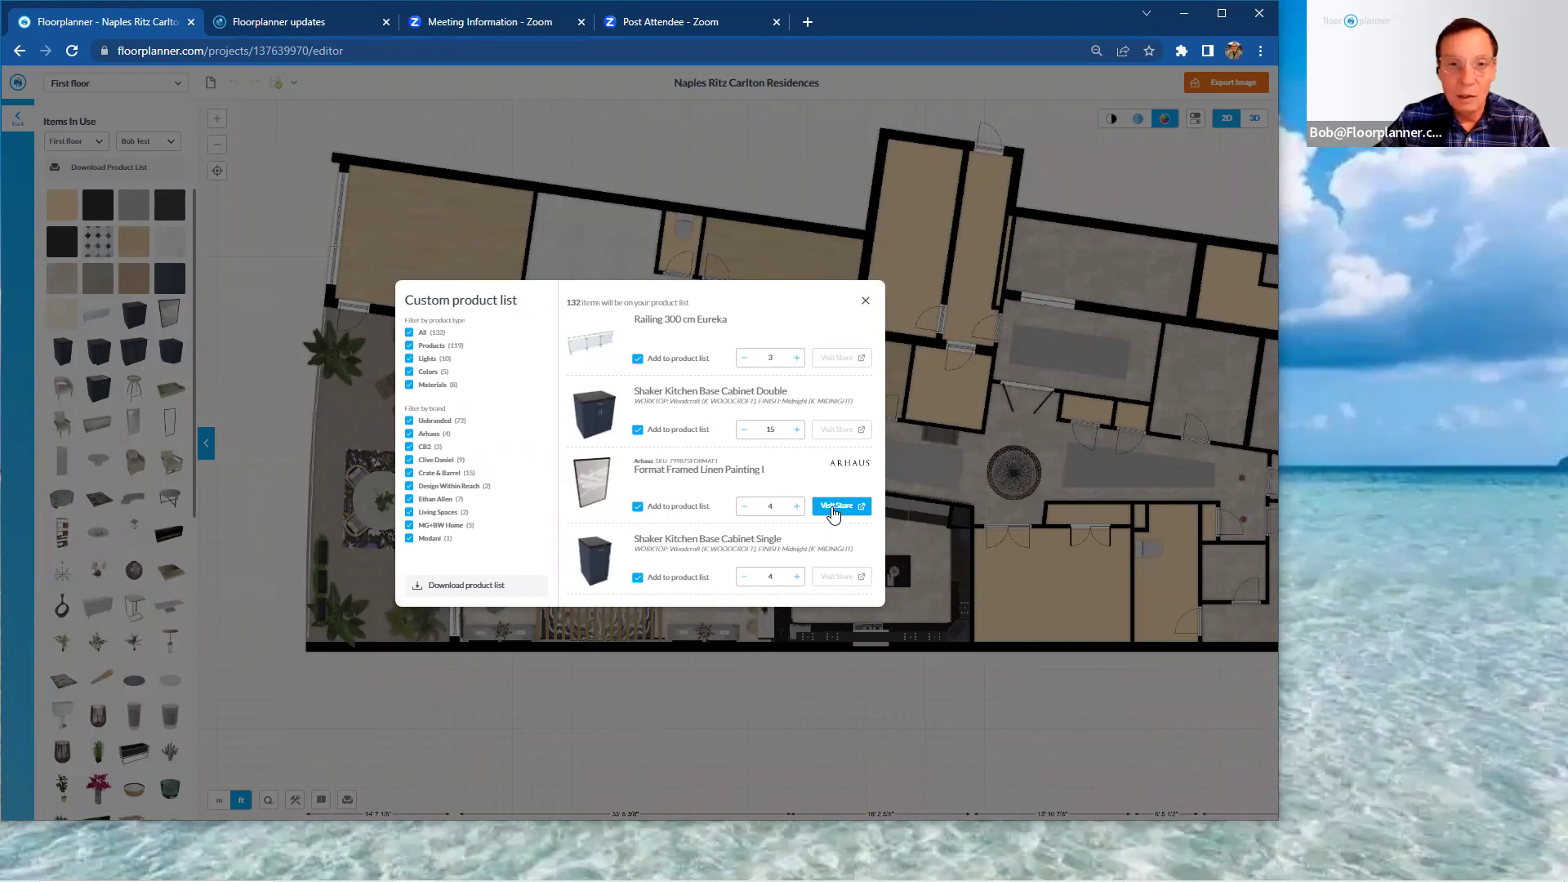
# - Review the 132-item product list and download it as a CSV file
pyautogui.scroll(-3, 829, 498)
pyautogui.scroll(-5, 827, 482)
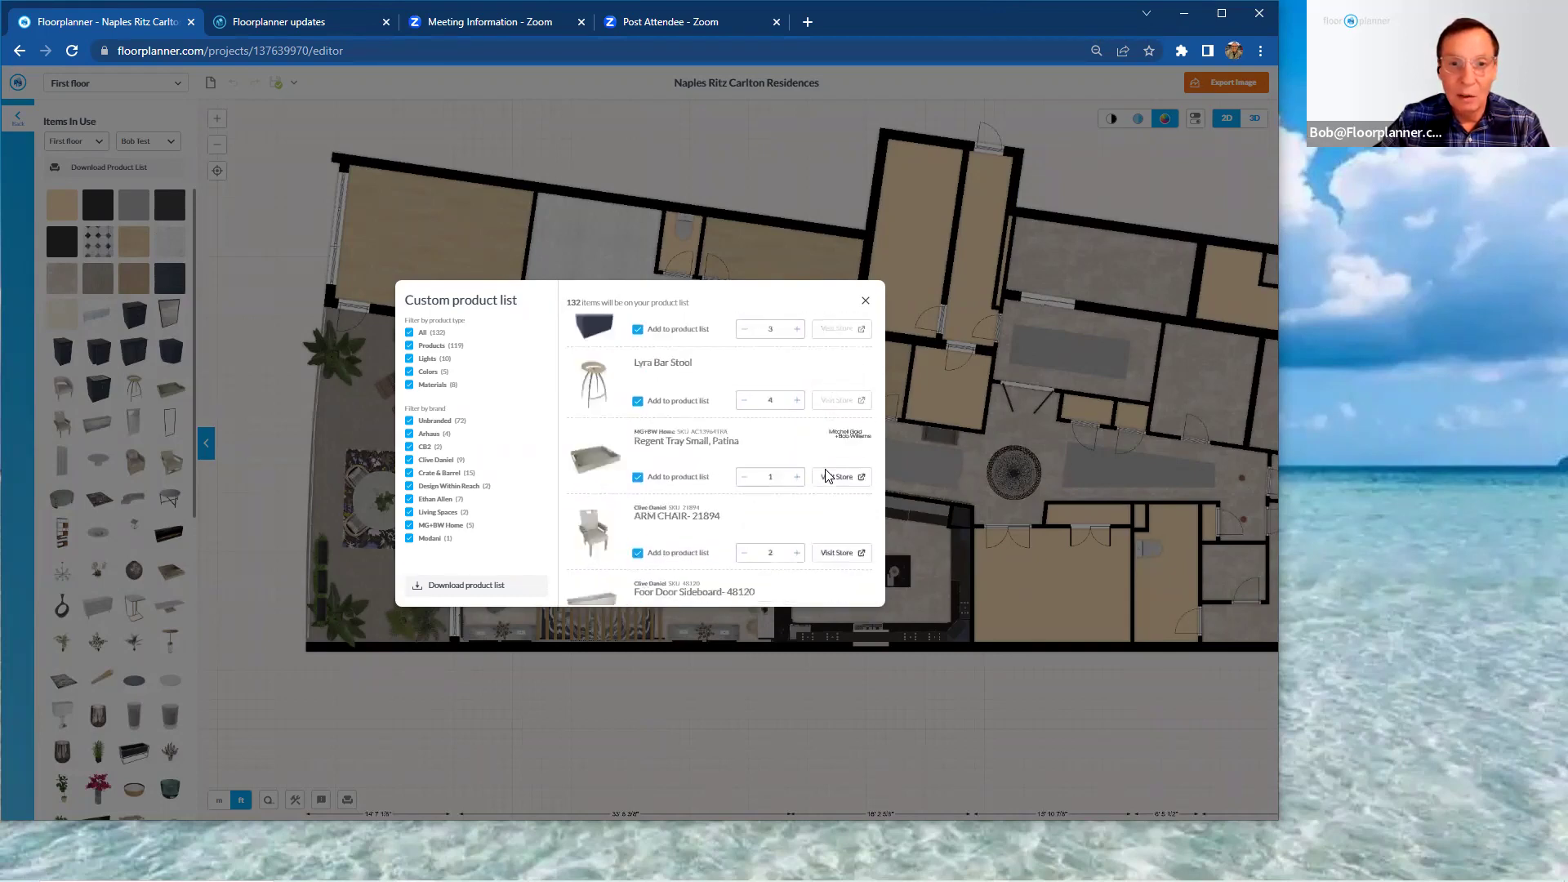
pyautogui.scroll(-10, 827, 471)
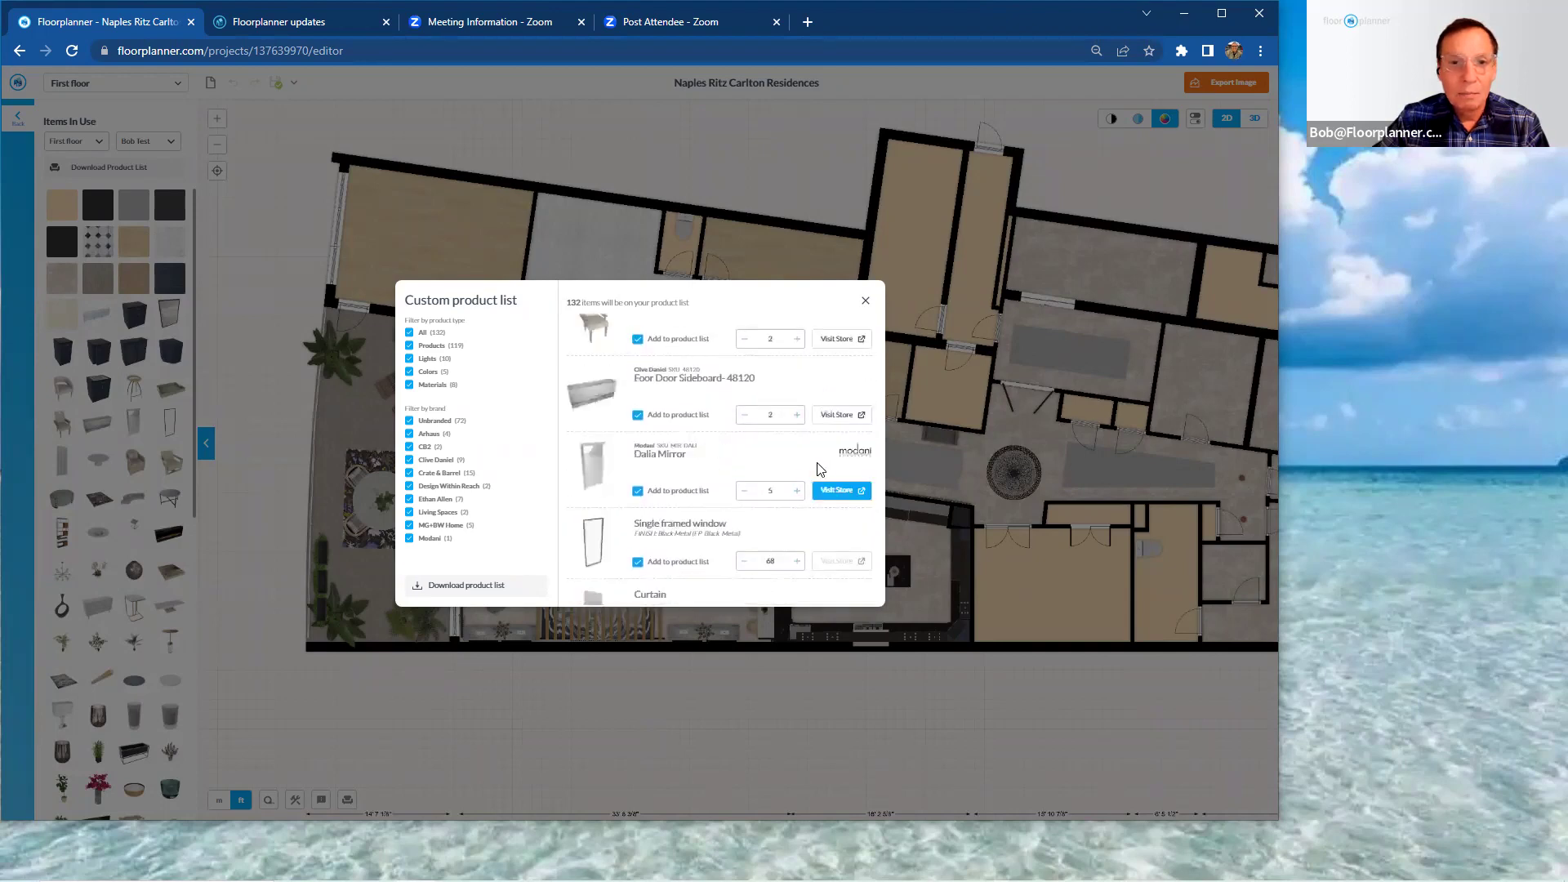
pyautogui.scroll(1, 722, 454)
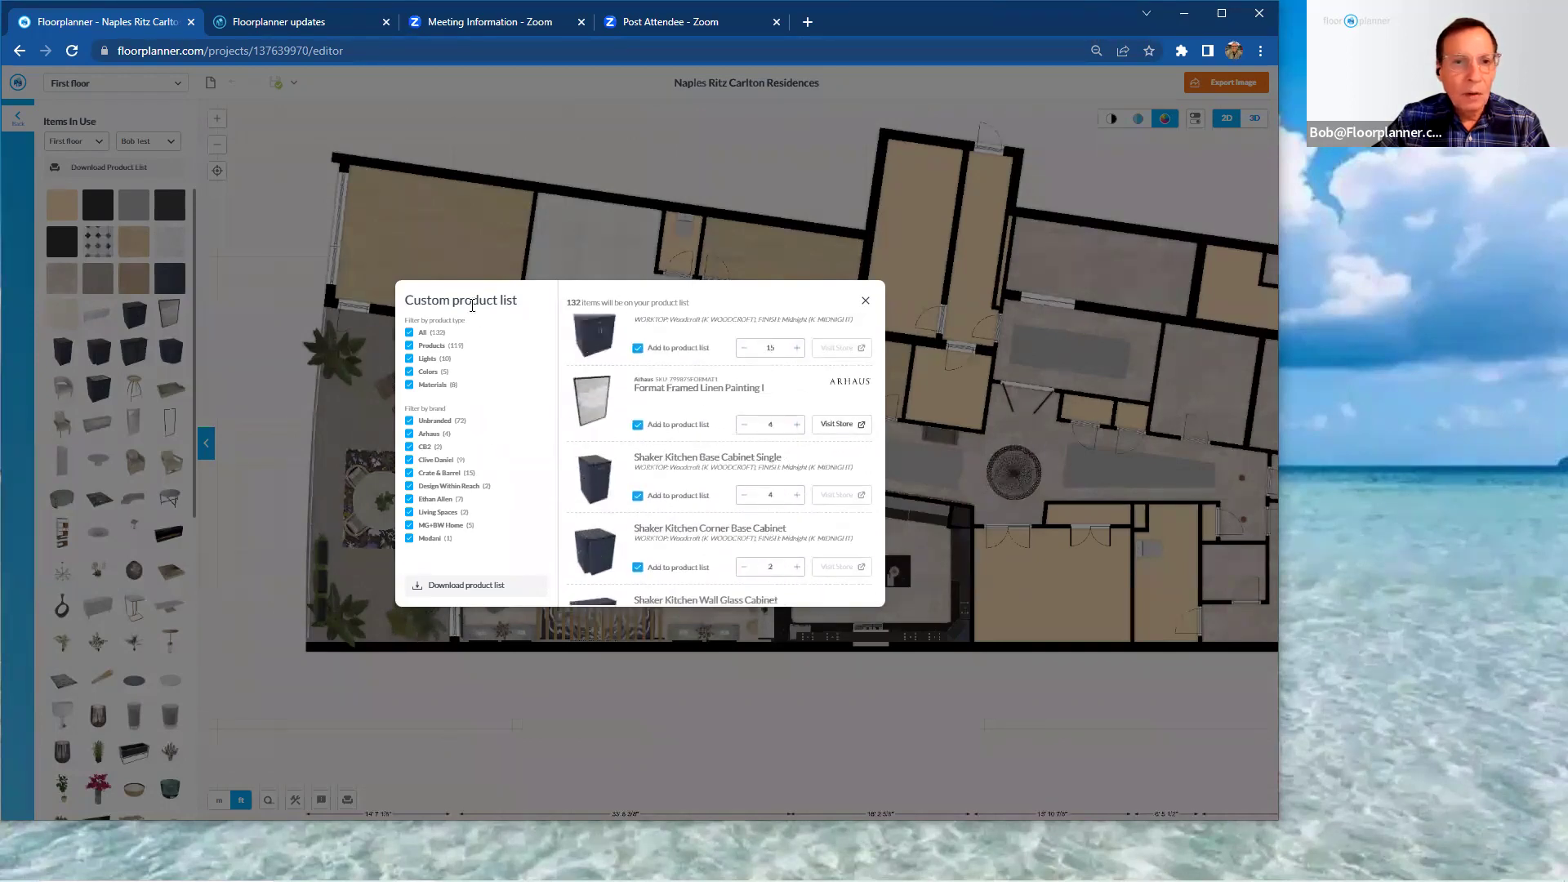
pyautogui.click(487, 589)
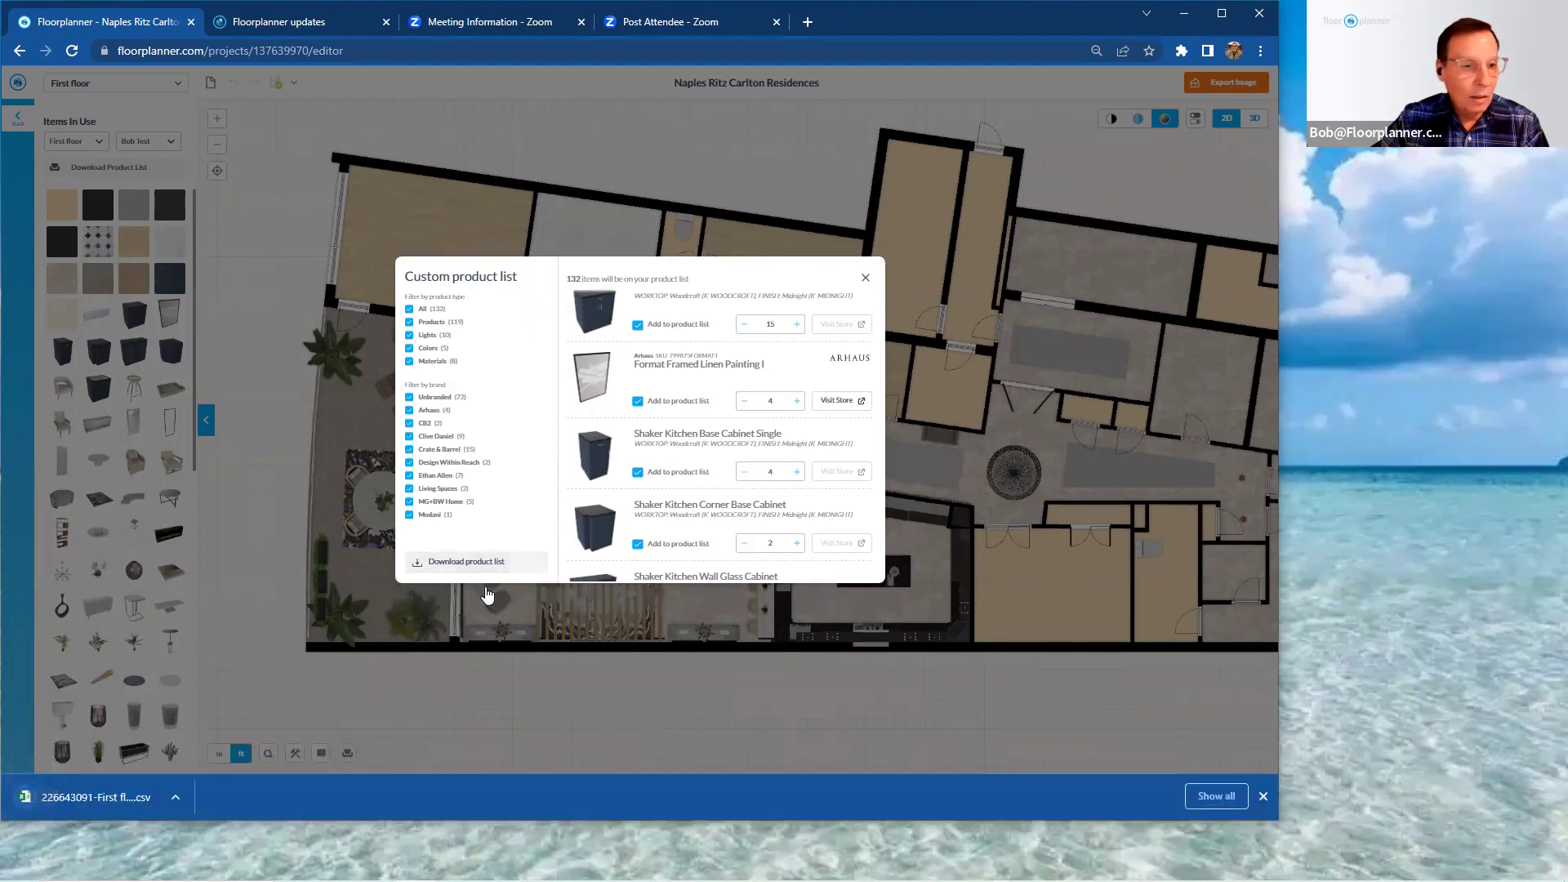
# - Open the downloaded first-floor CSV in Excel and scroll through its item rows
pyautogui.click(102, 799)
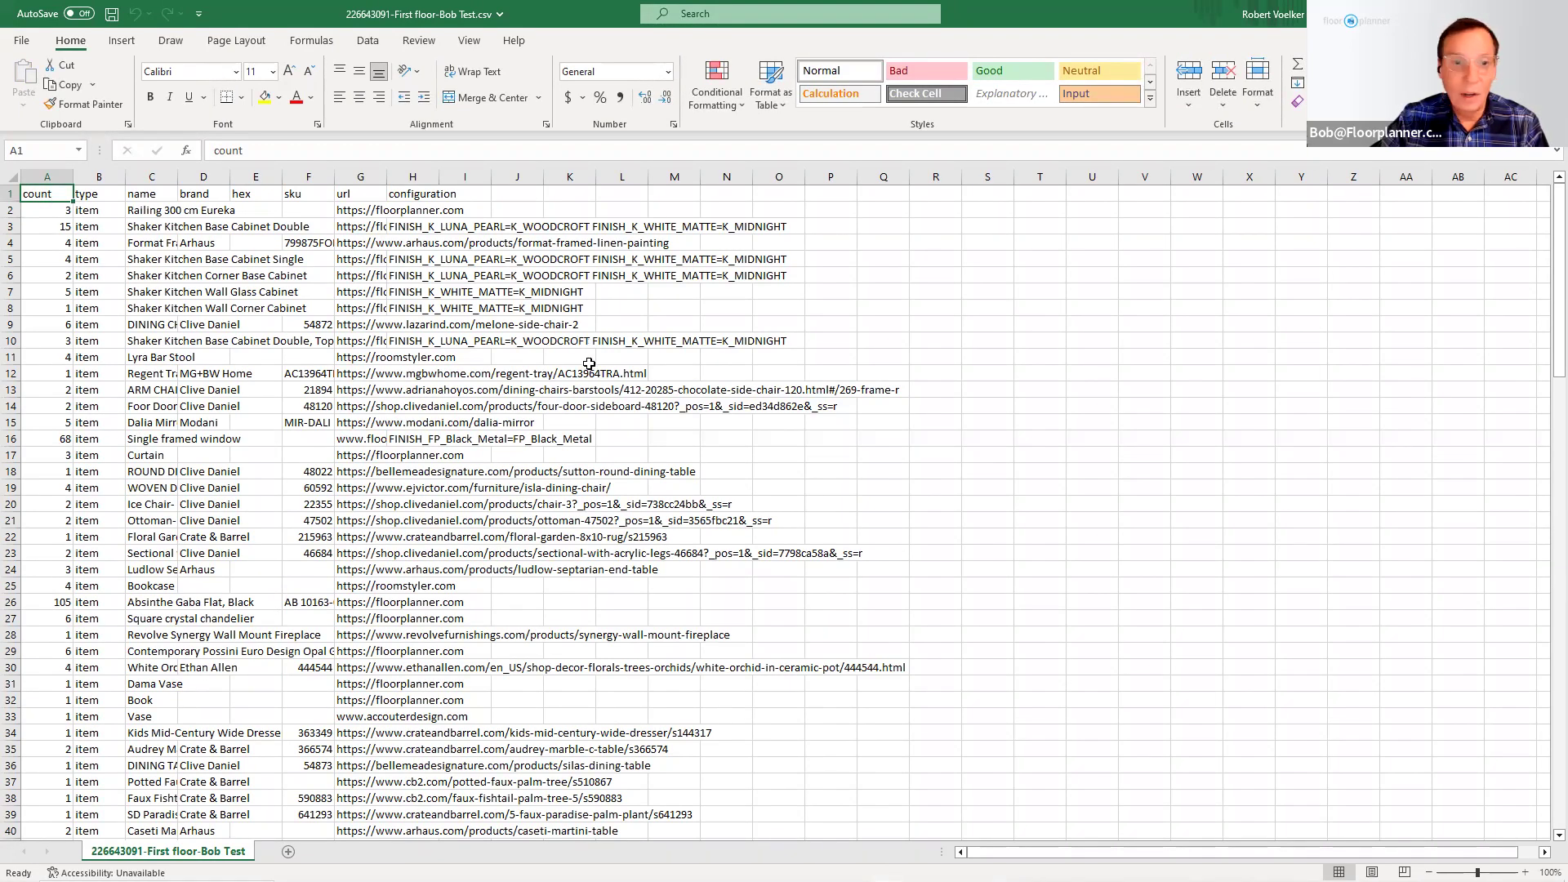
pyautogui.scroll(-8, 592, 365)
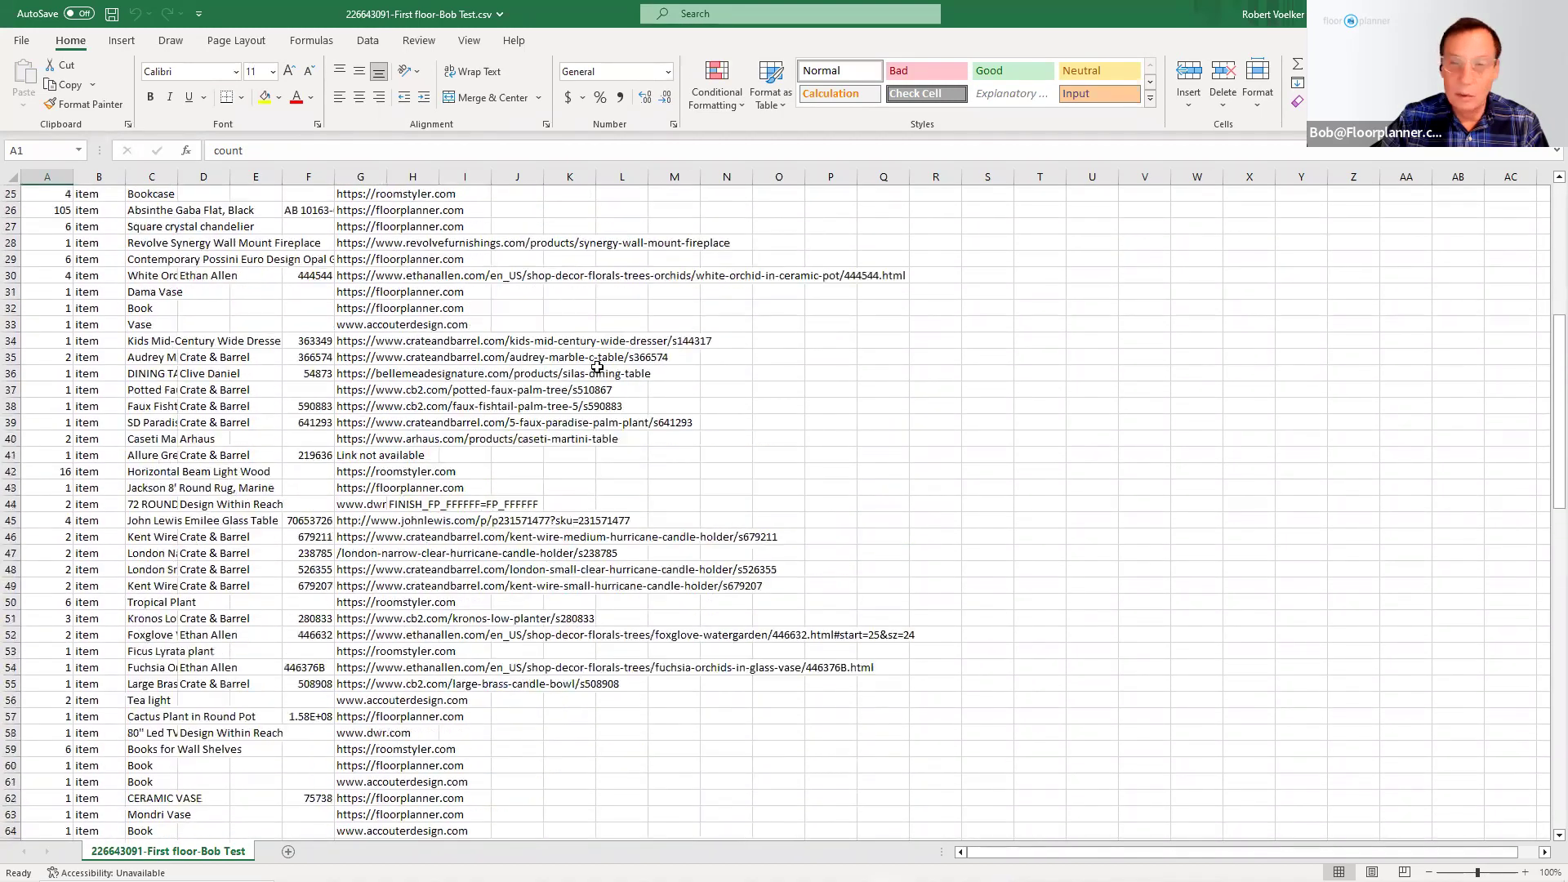
pyautogui.scroll(8, 596, 366)
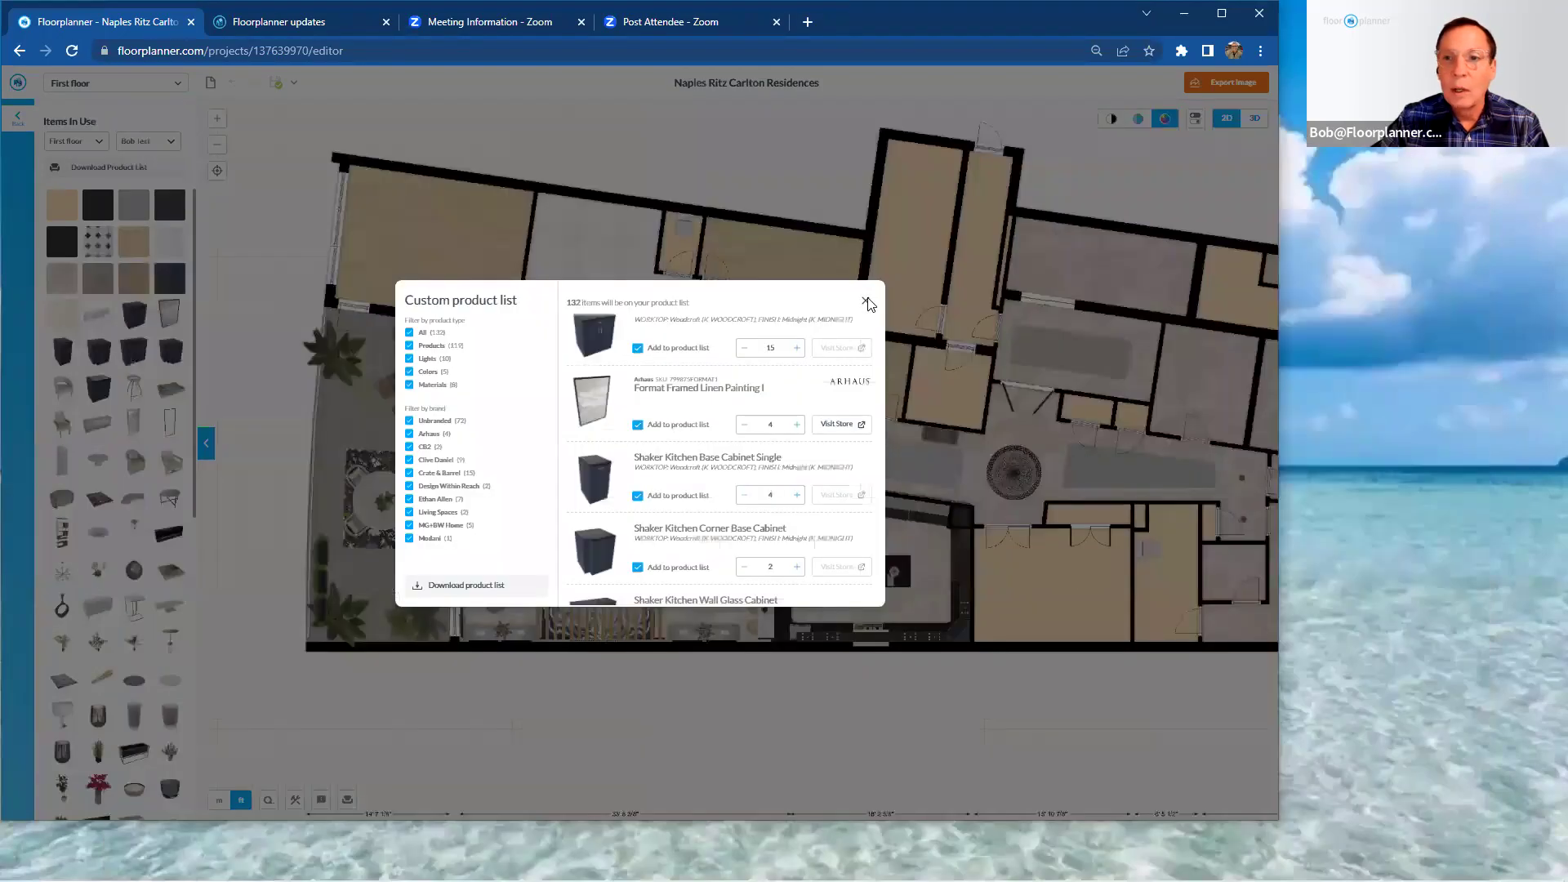
# - Close the custom product list and open the 'Bob' single-room project from the dashboard
pyautogui.click(867, 302)
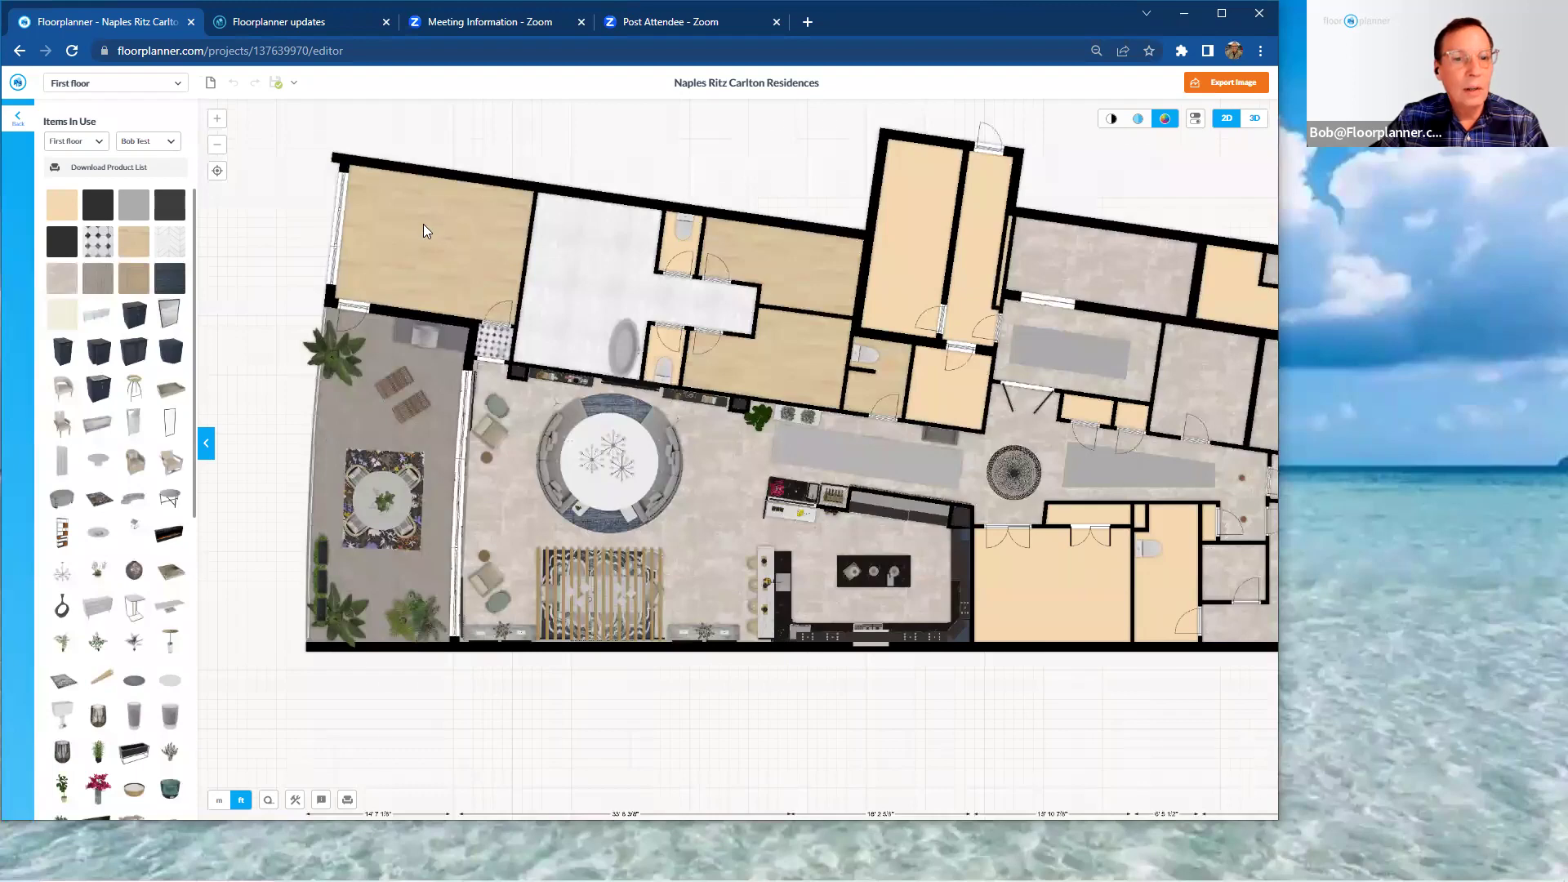
pyautogui.click(19, 85)
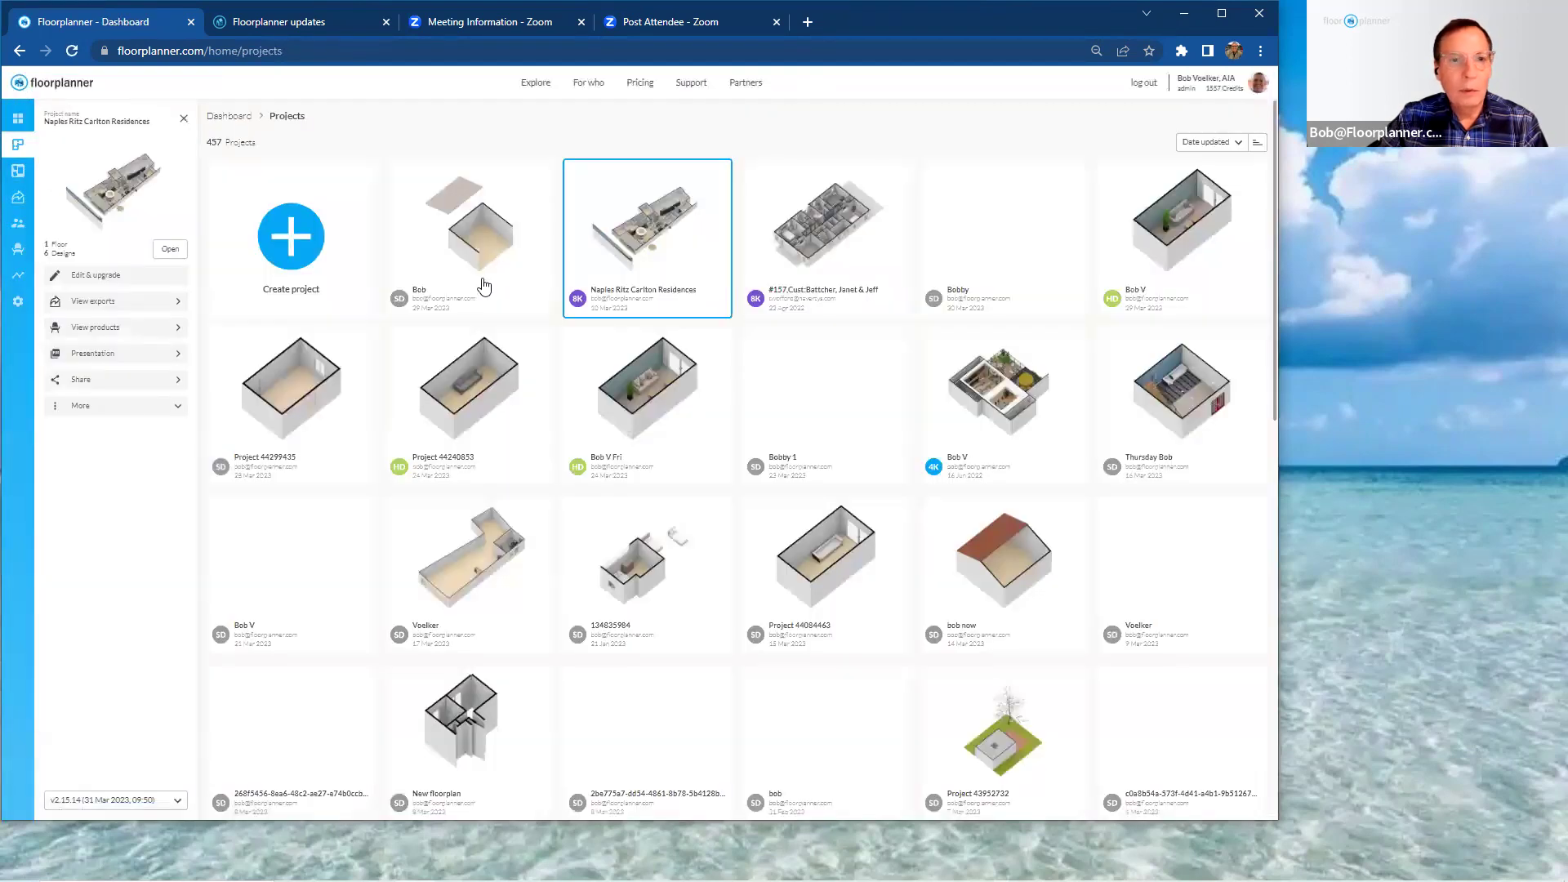
pyautogui.doubleClick(476, 258)
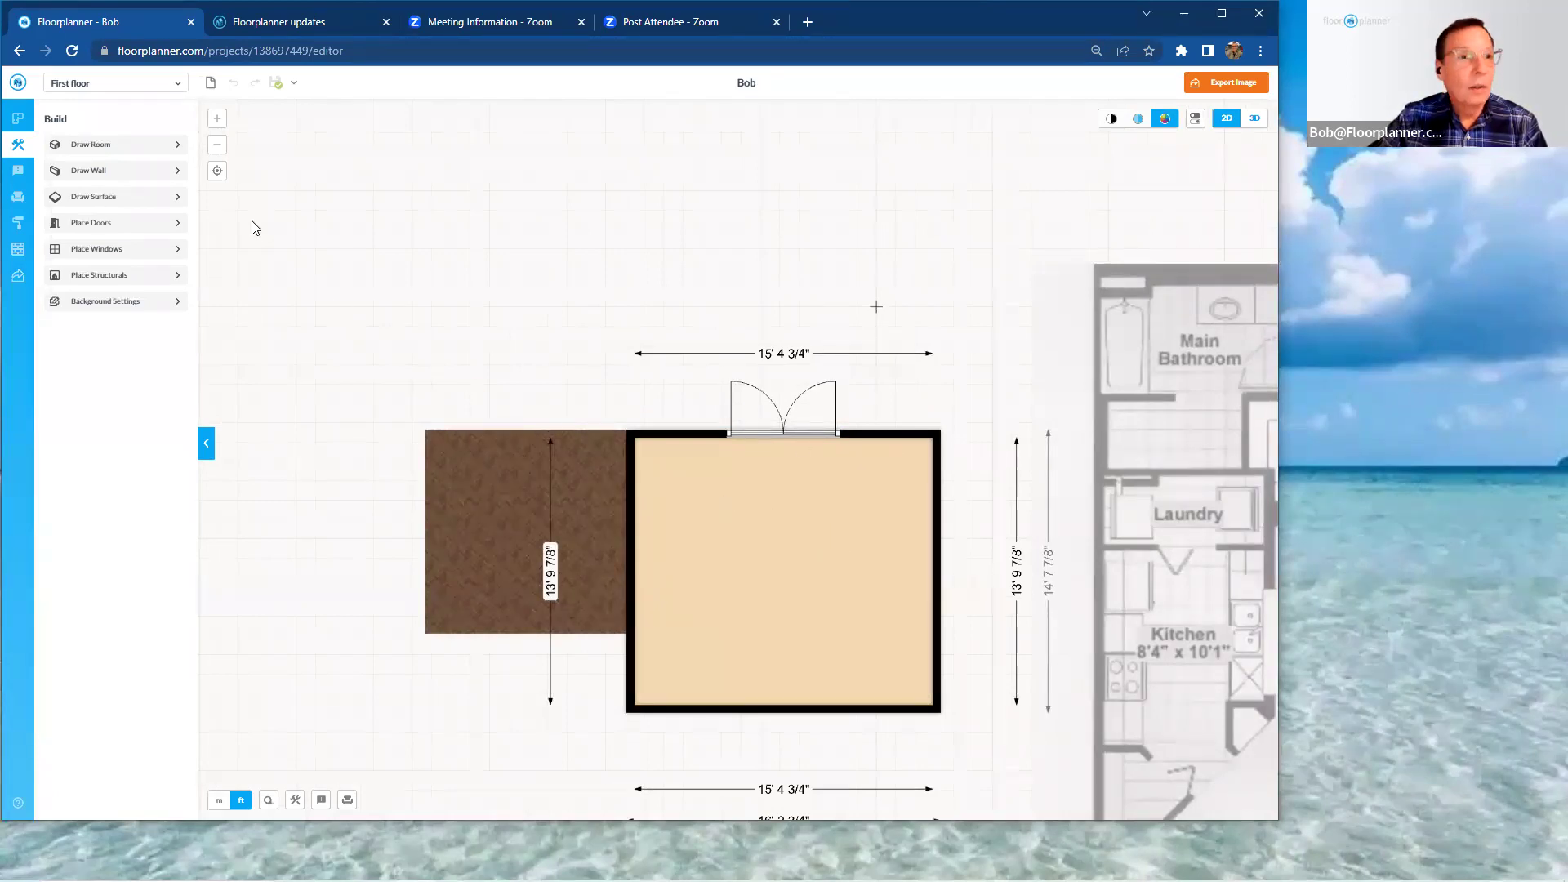
# - Draw a 15' 4 3/4"-wide rectangular surface above the room, starting from its top corners
pyautogui.click(100, 197)
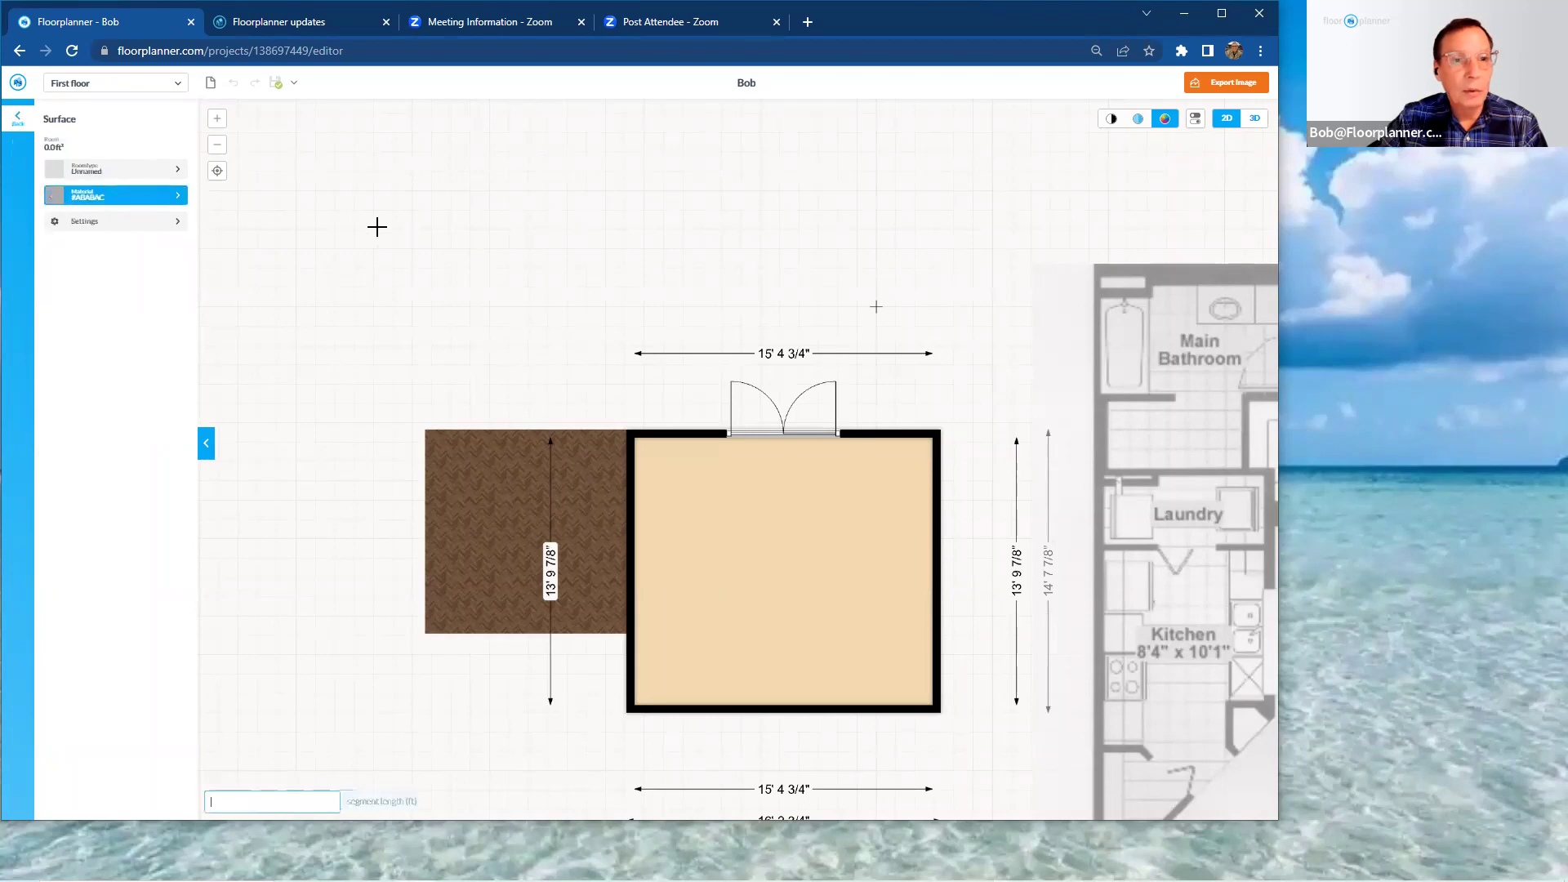
pyautogui.scroll(1, 664, 404)
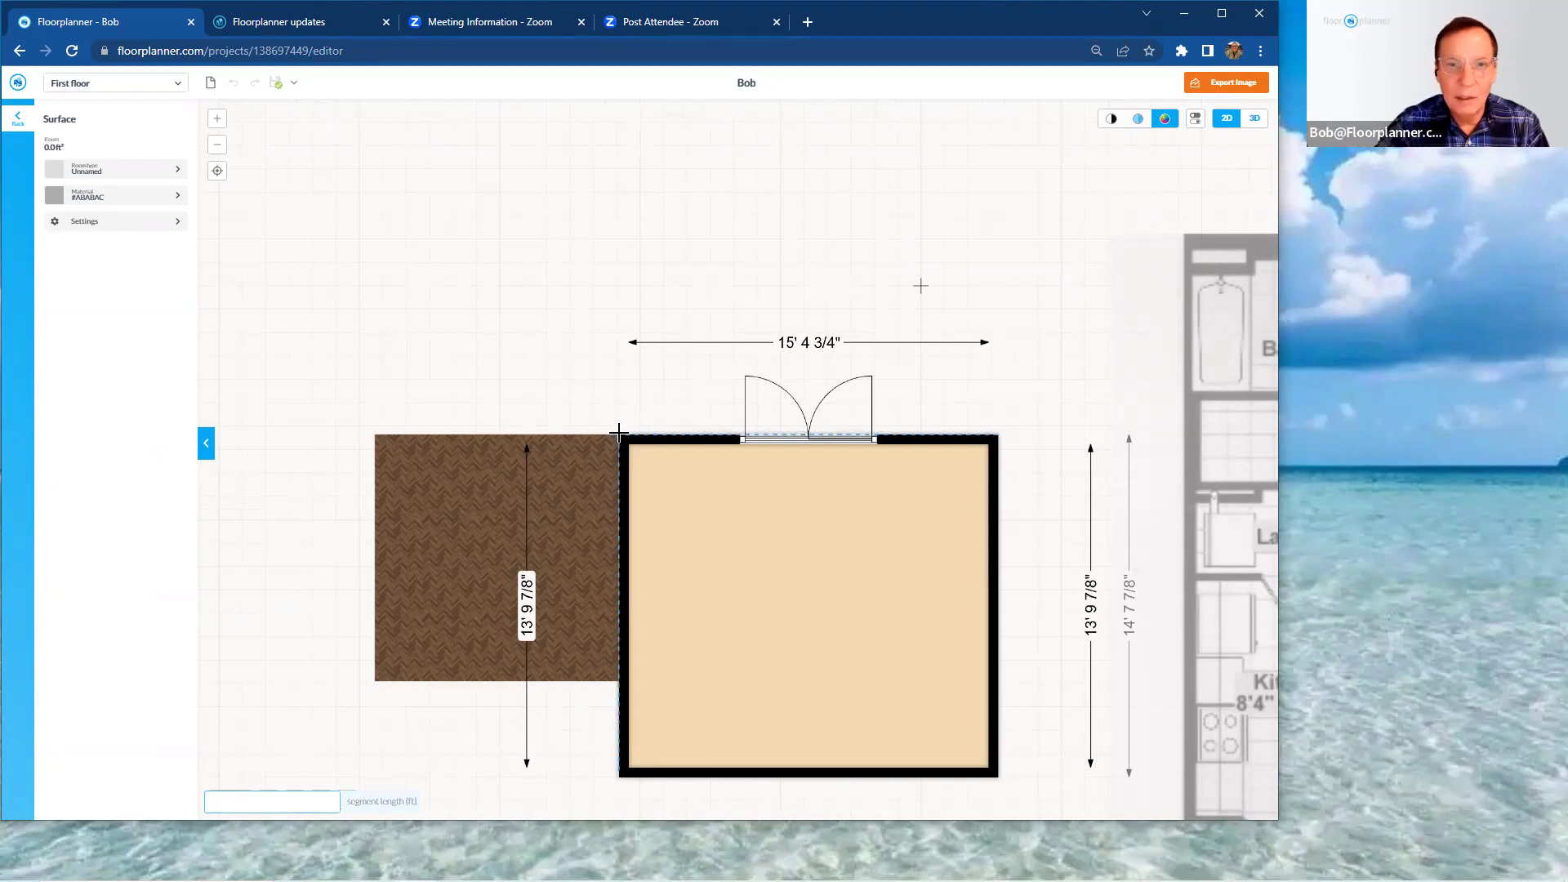
pyautogui.click(618, 432)
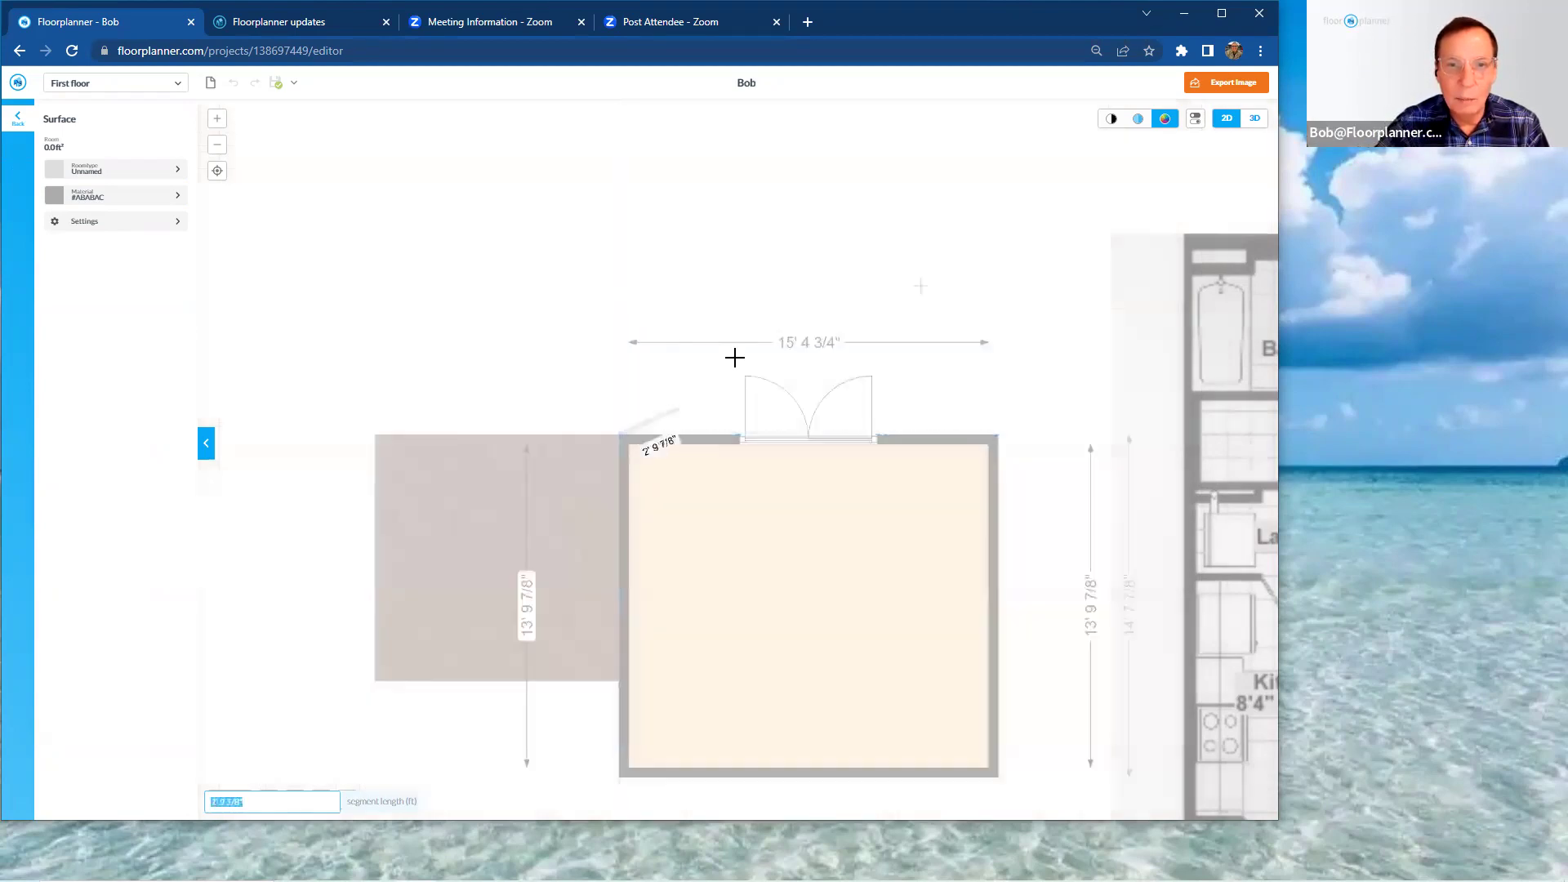
pyautogui.click(997, 434)
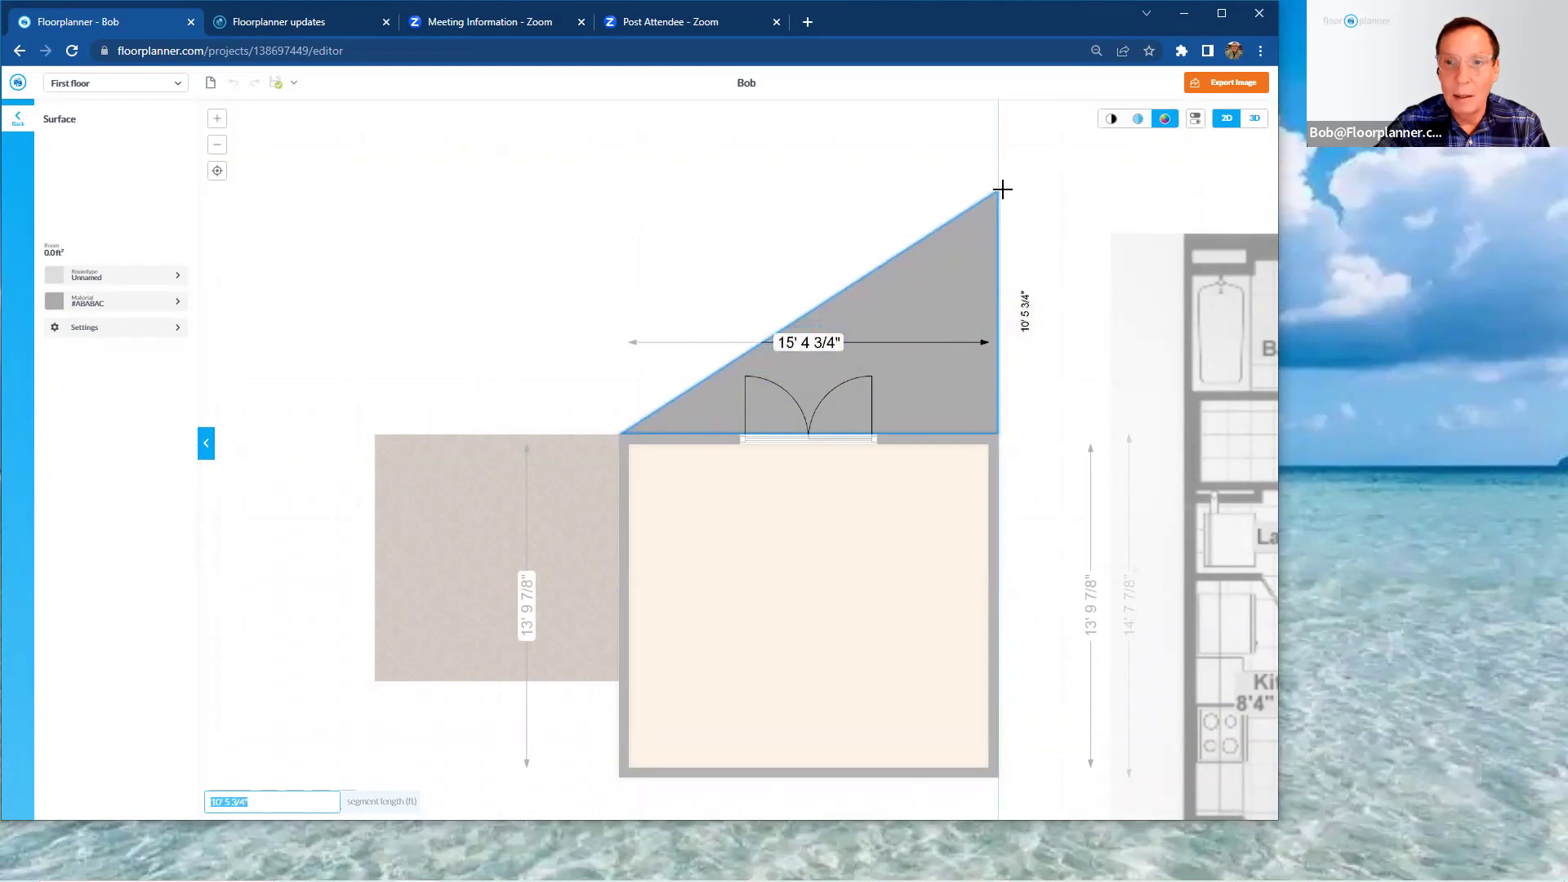
pyautogui.click(1002, 190)
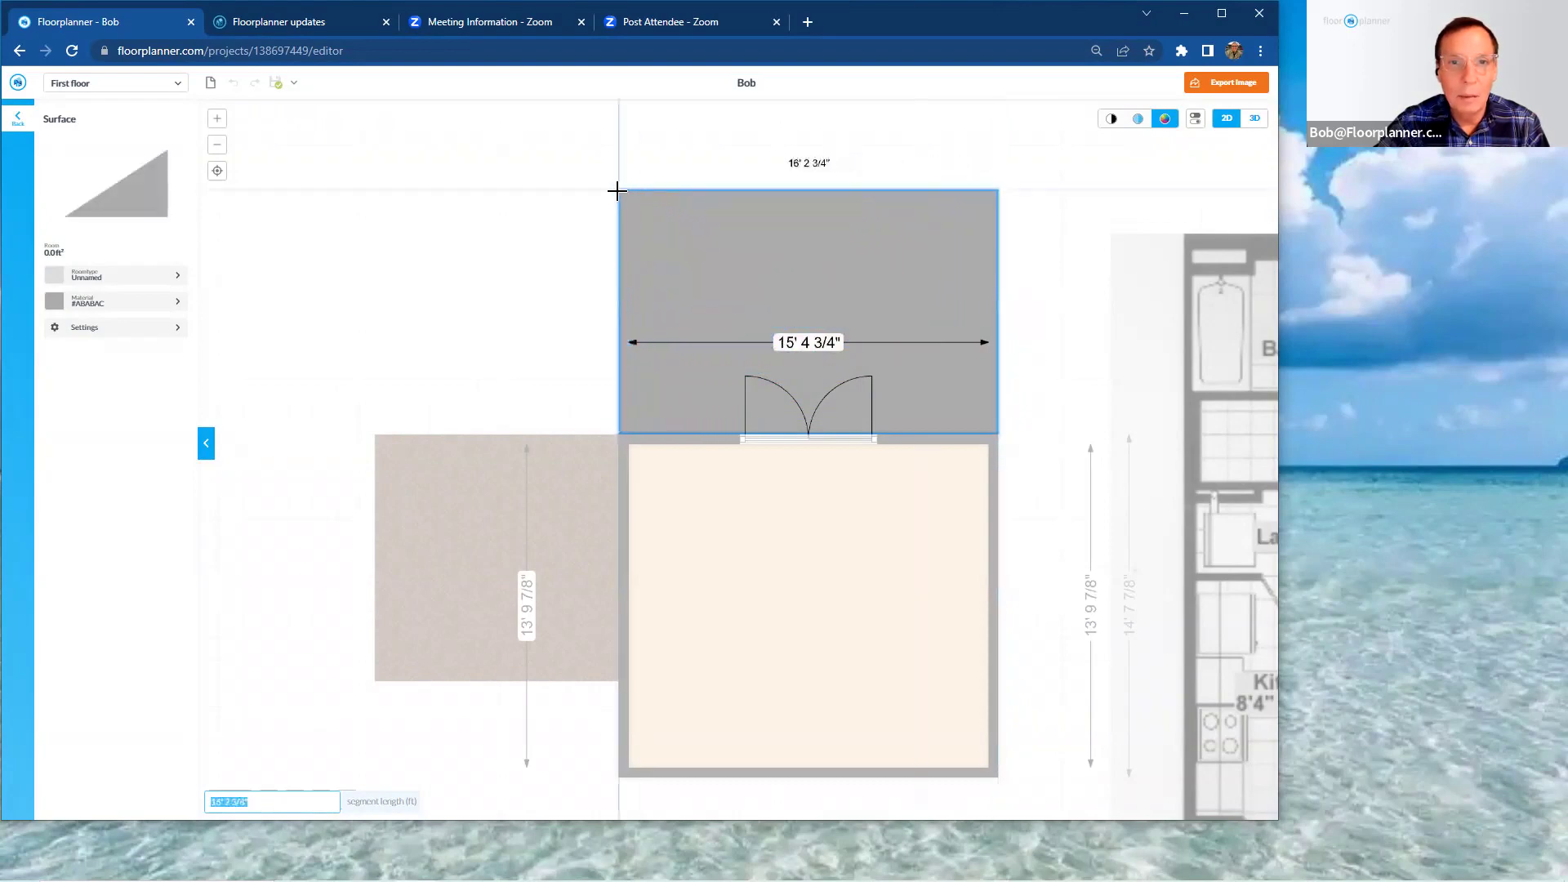
pyautogui.click(617, 190)
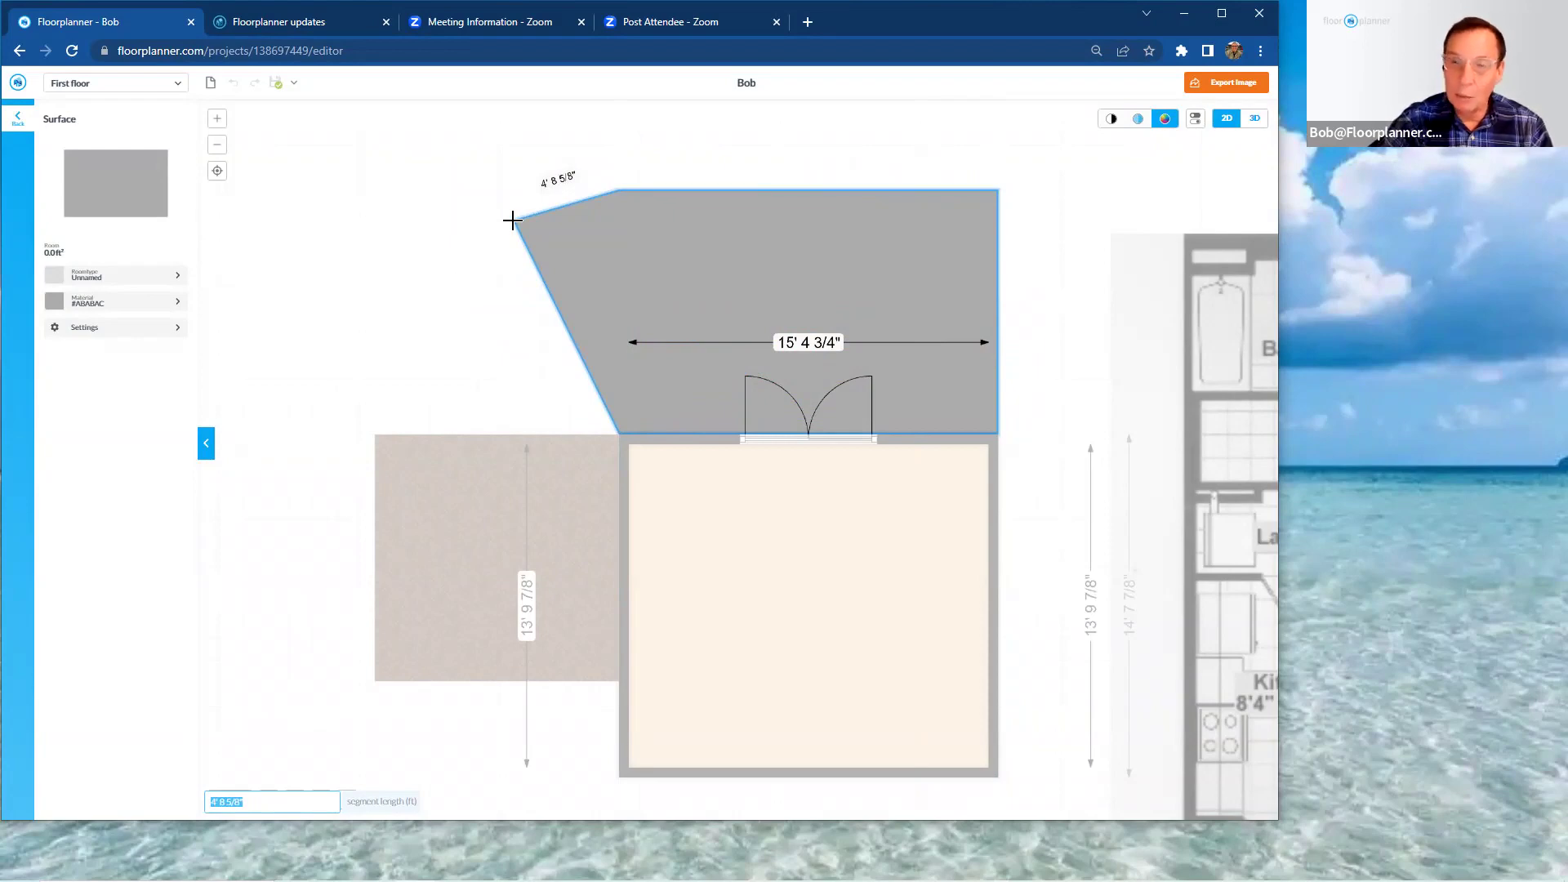
pyautogui.press('Escape')
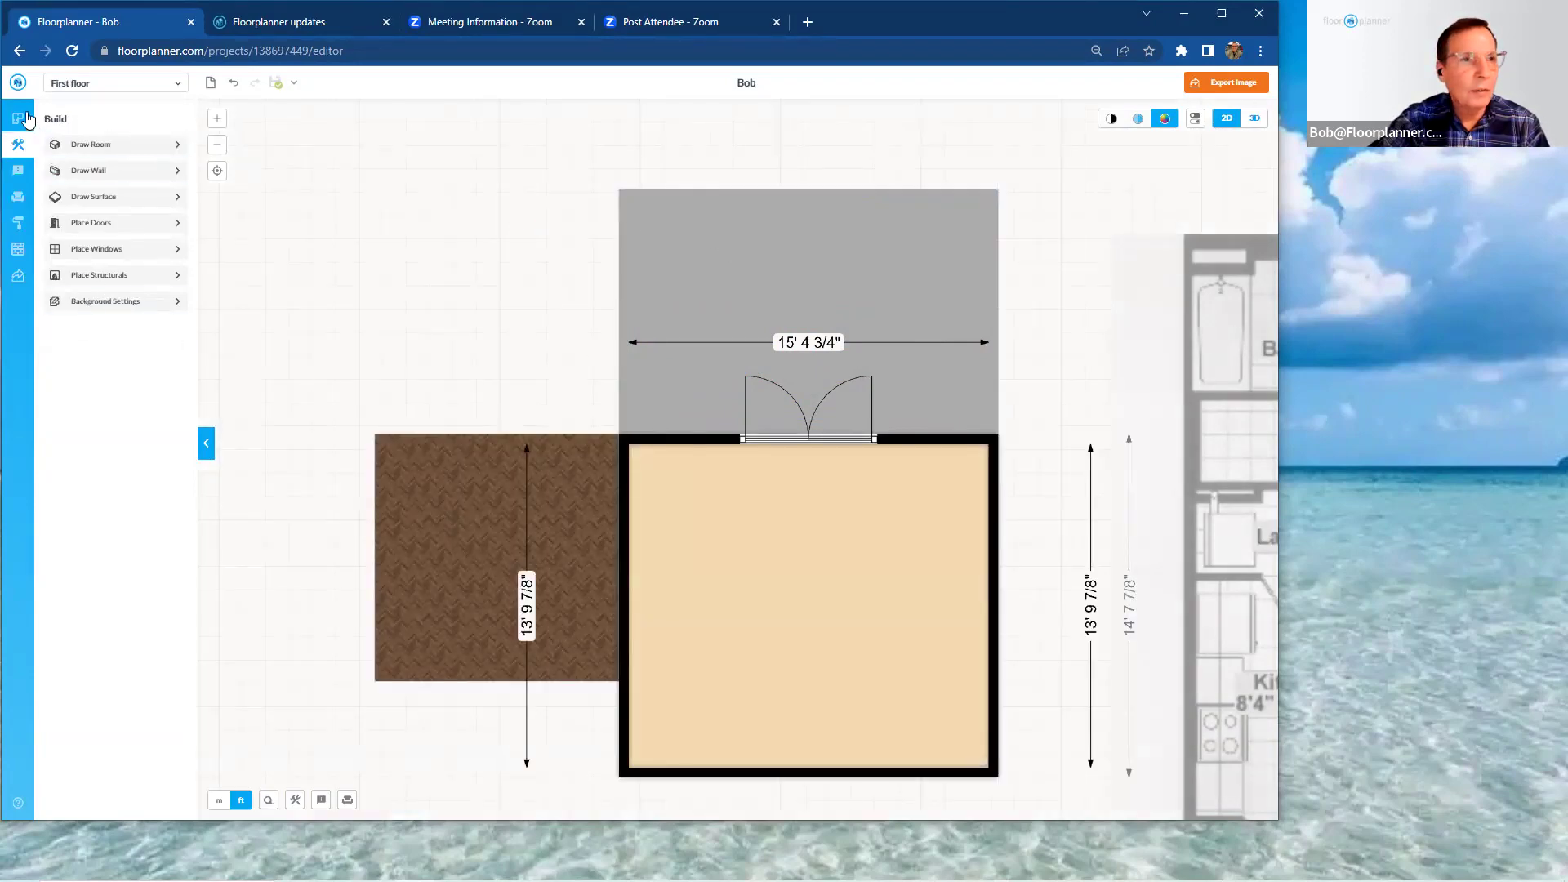
# - Paint the grey surface above the room pale blue #8DB4D0 (Venetian Crystal 6) and select it
pyautogui.click(18, 224)
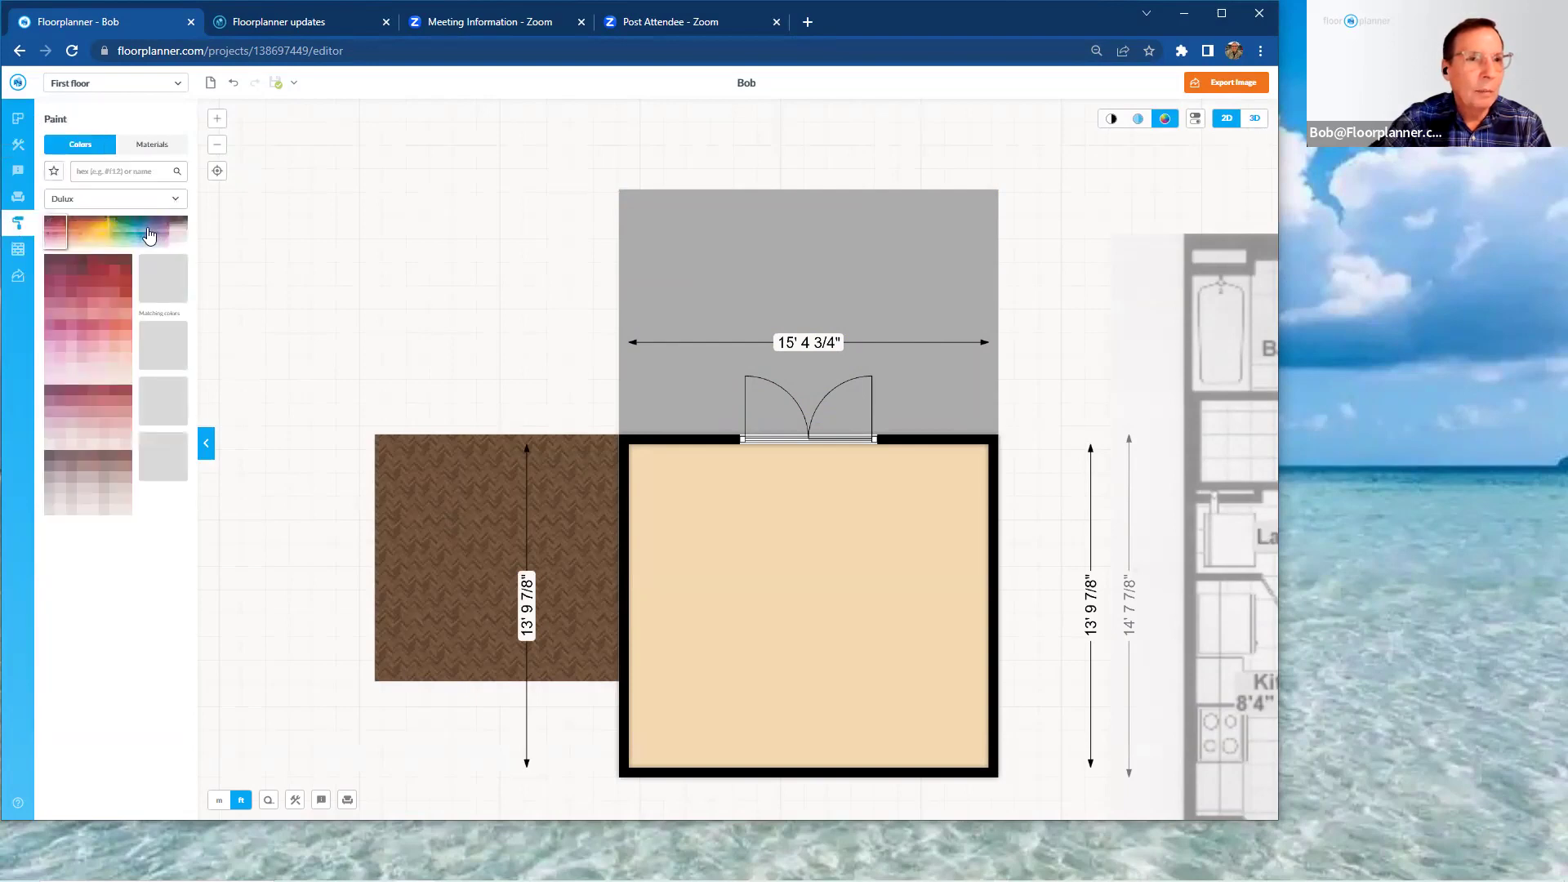
pyautogui.click(149, 235)
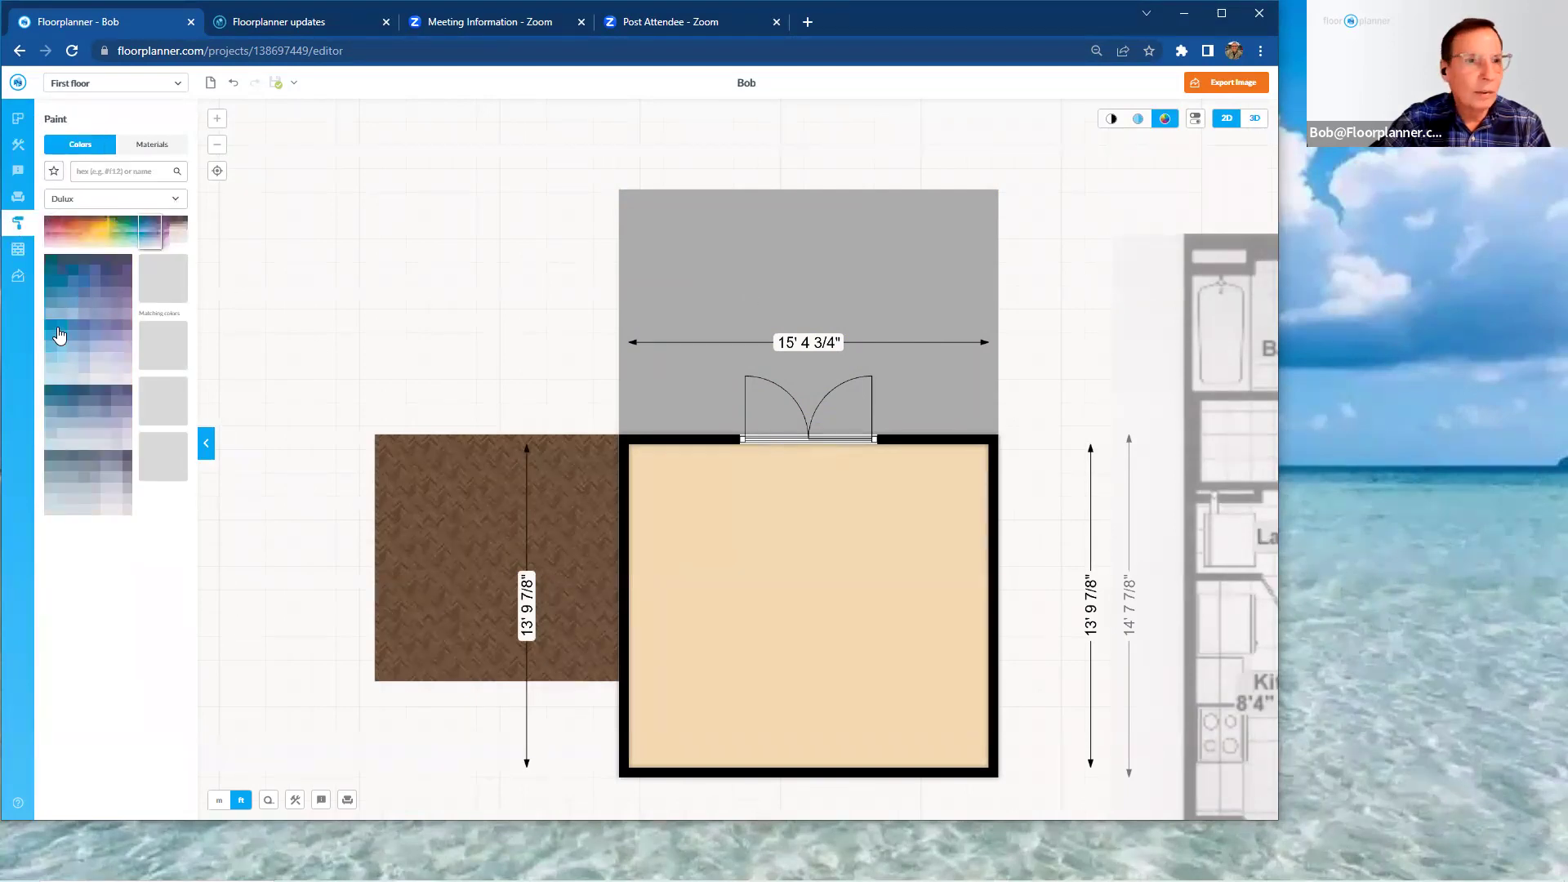
pyautogui.moveTo(82, 313); pyautogui.dragTo(751, 253)
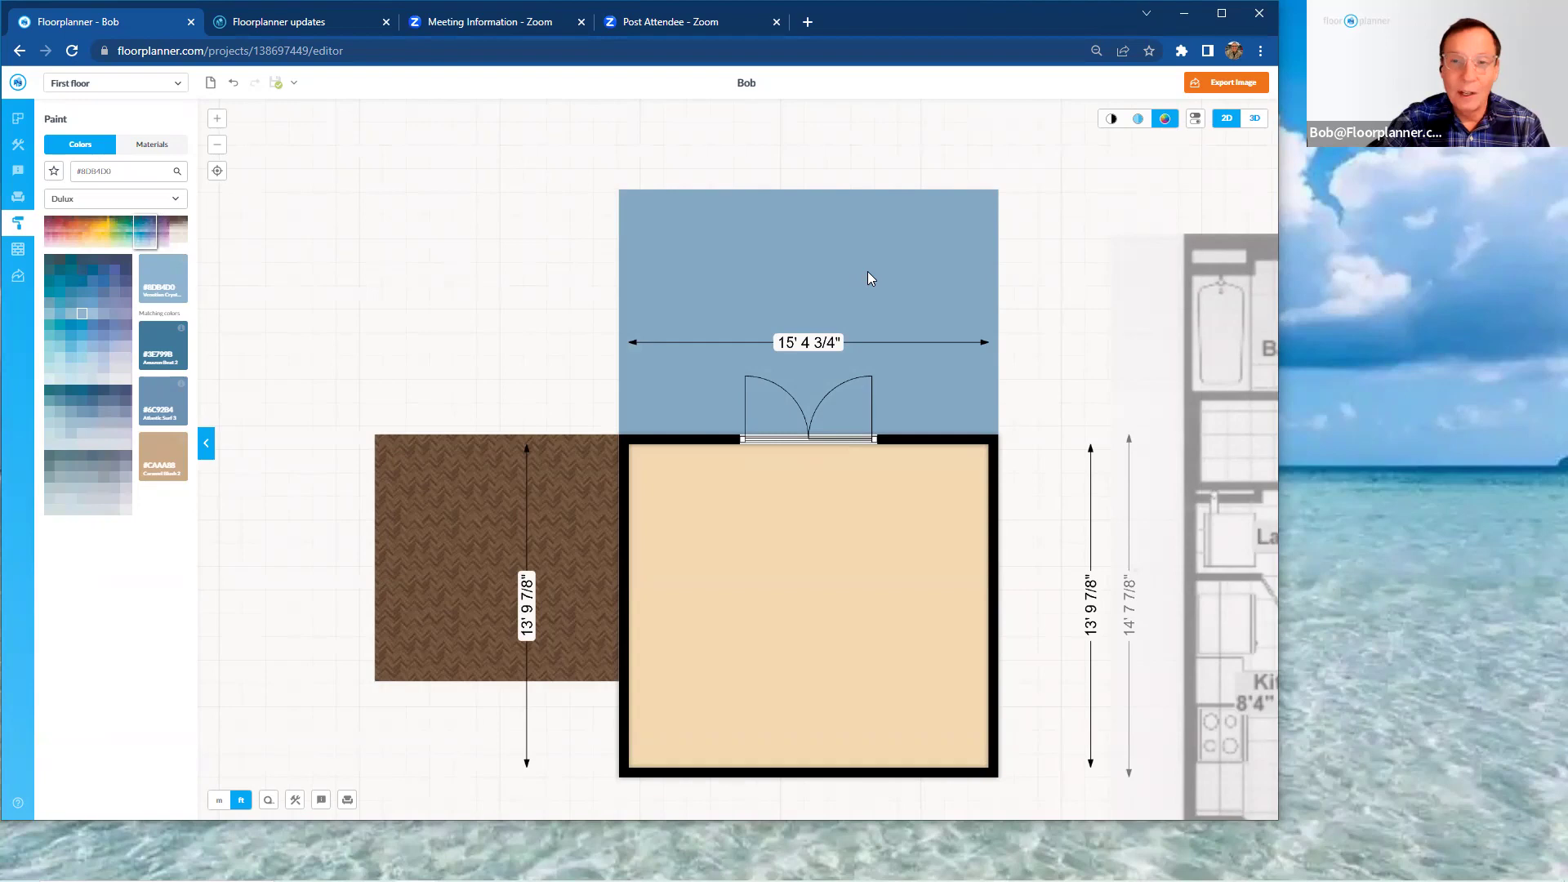
pyautogui.click(870, 278)
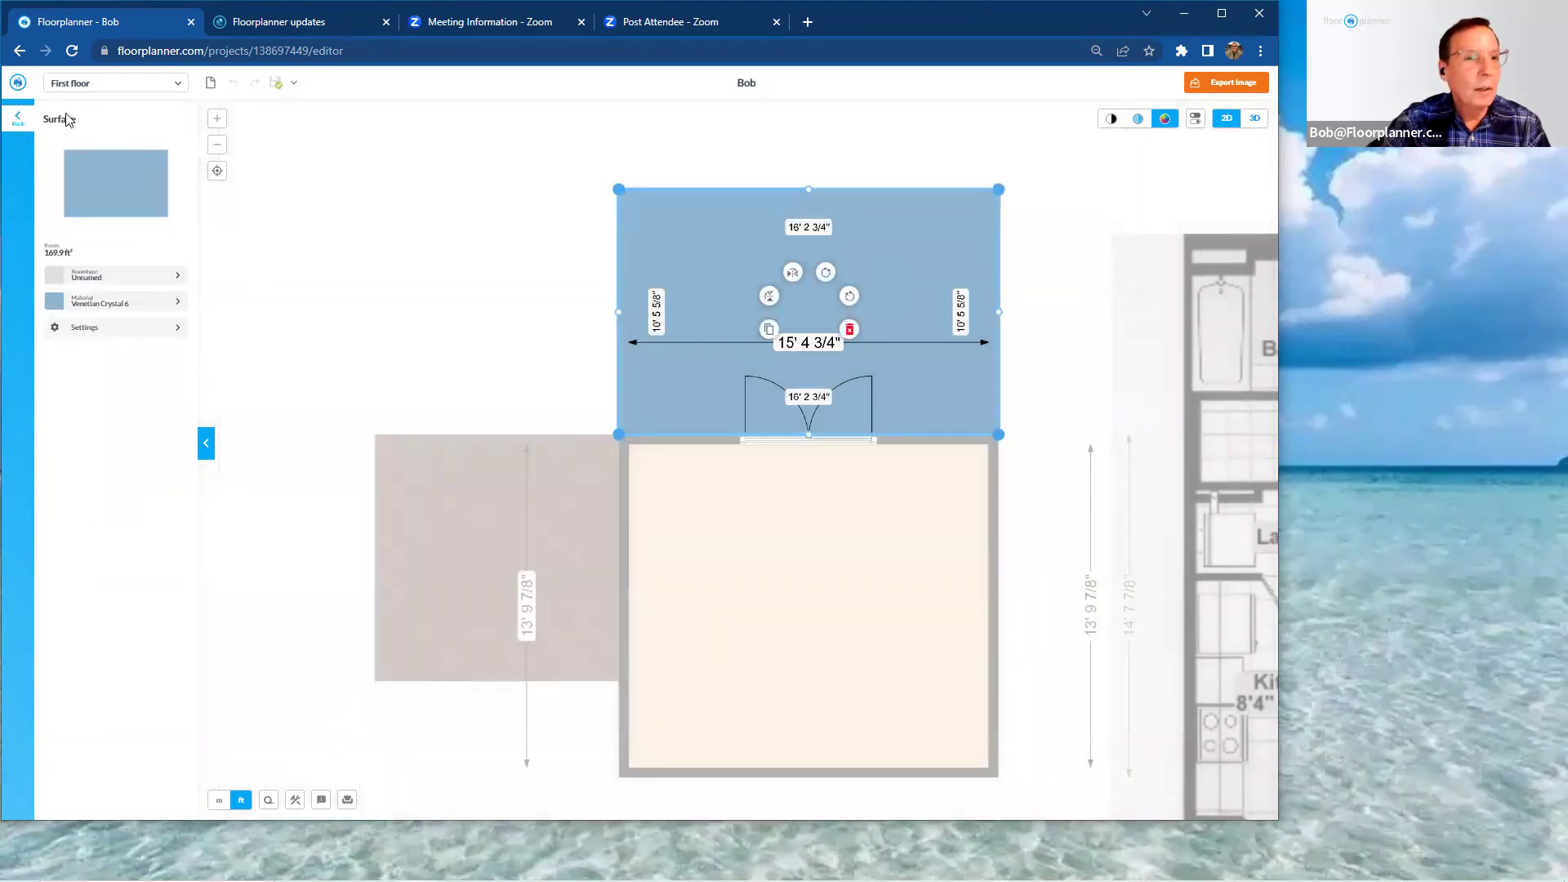
# - Turn on Dotted outline in the blue surface's settings, then deselect it to show the border
pyautogui.click(128, 328)
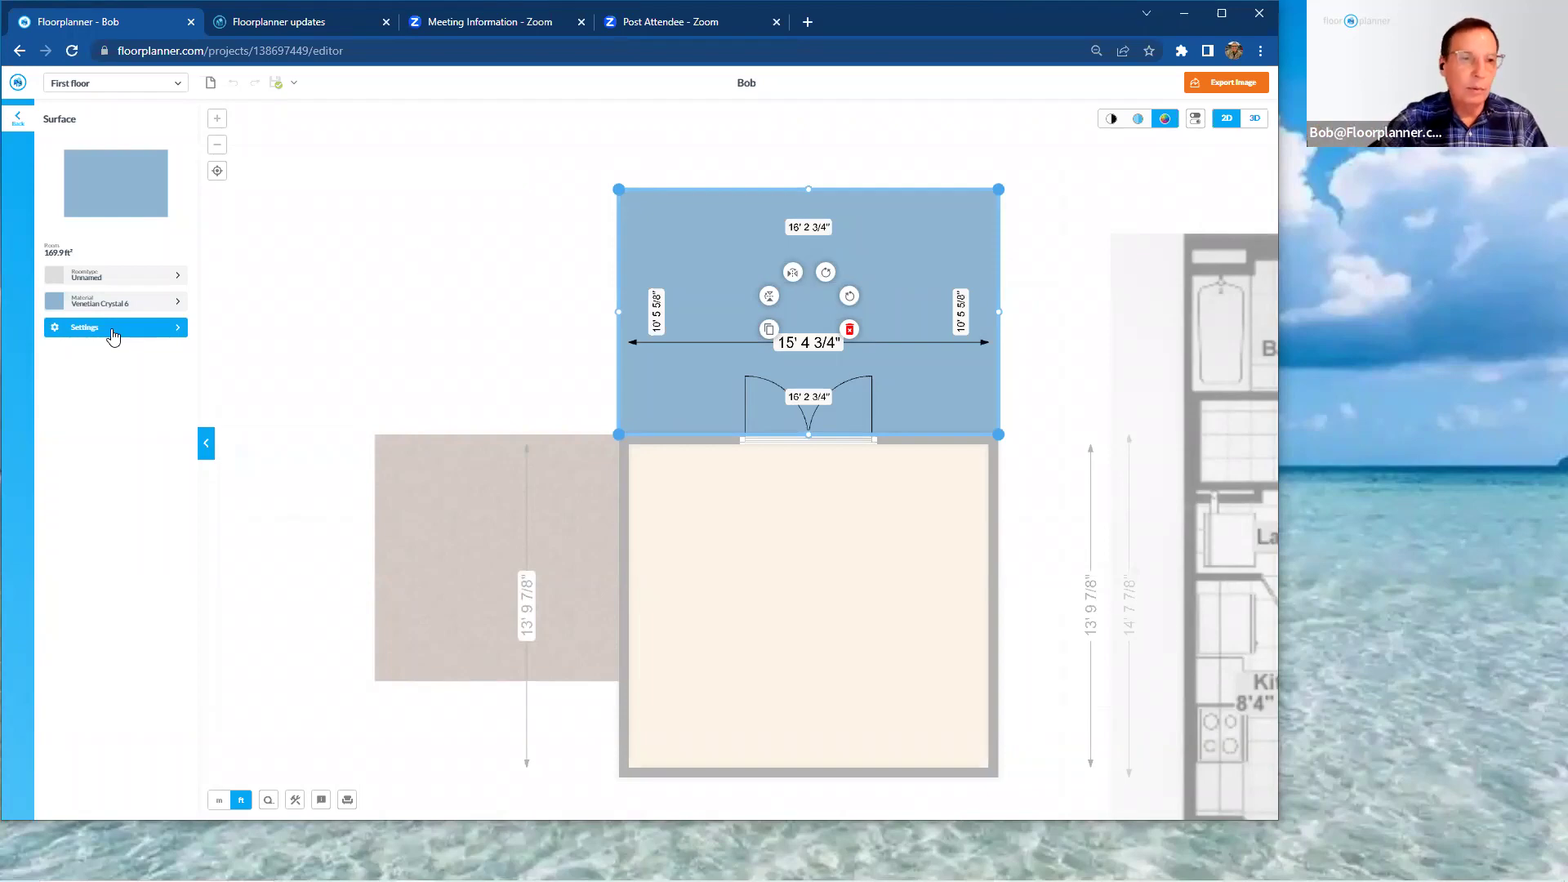
pyautogui.click(113, 331)
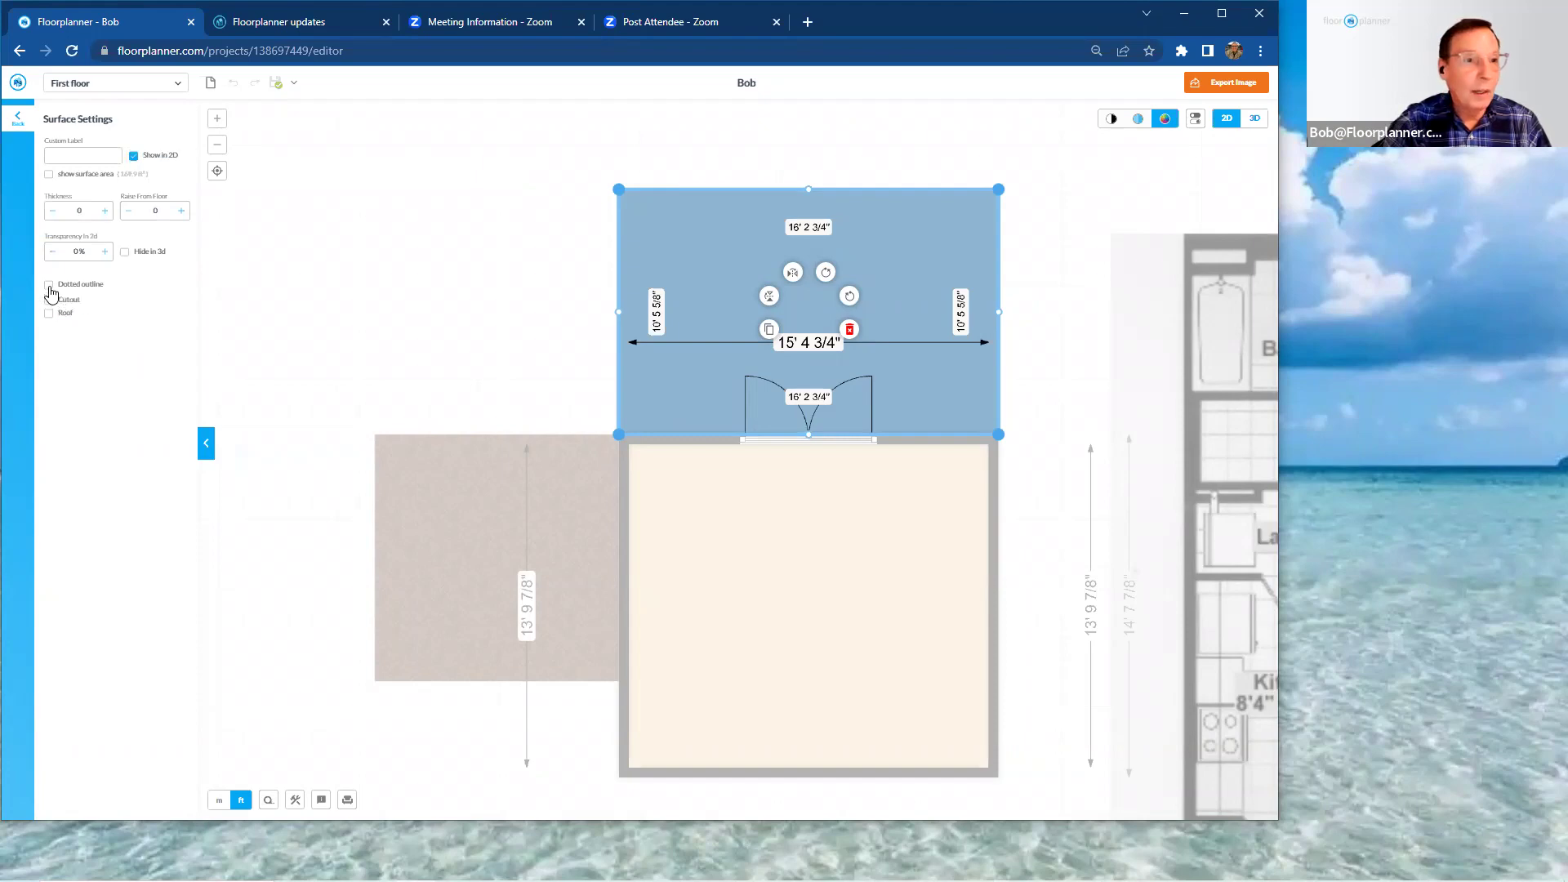
pyautogui.click(49, 285)
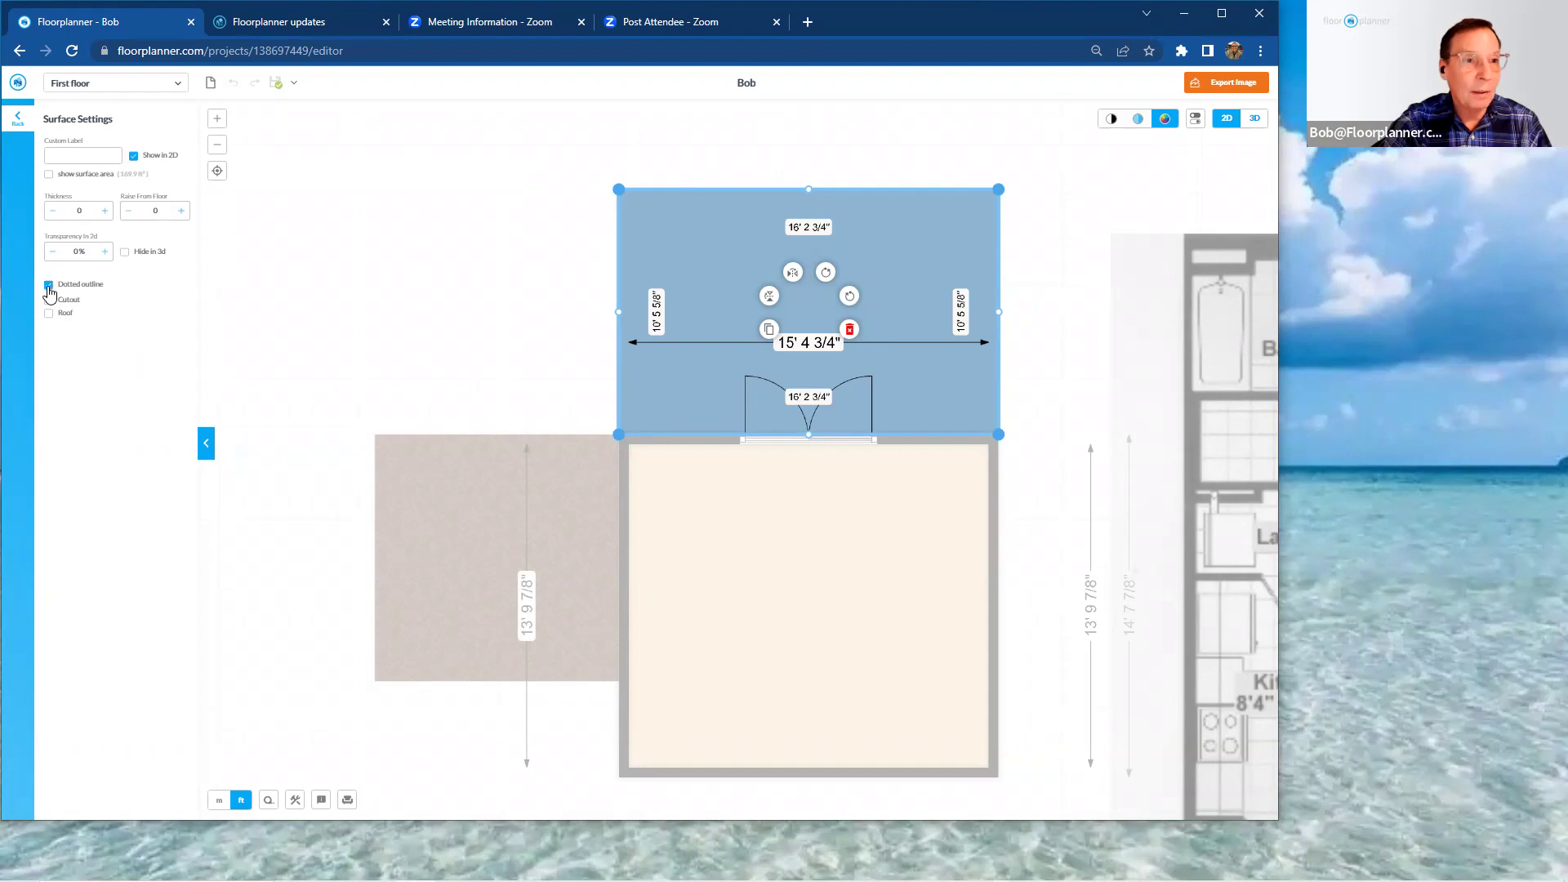
pyautogui.click(421, 270)
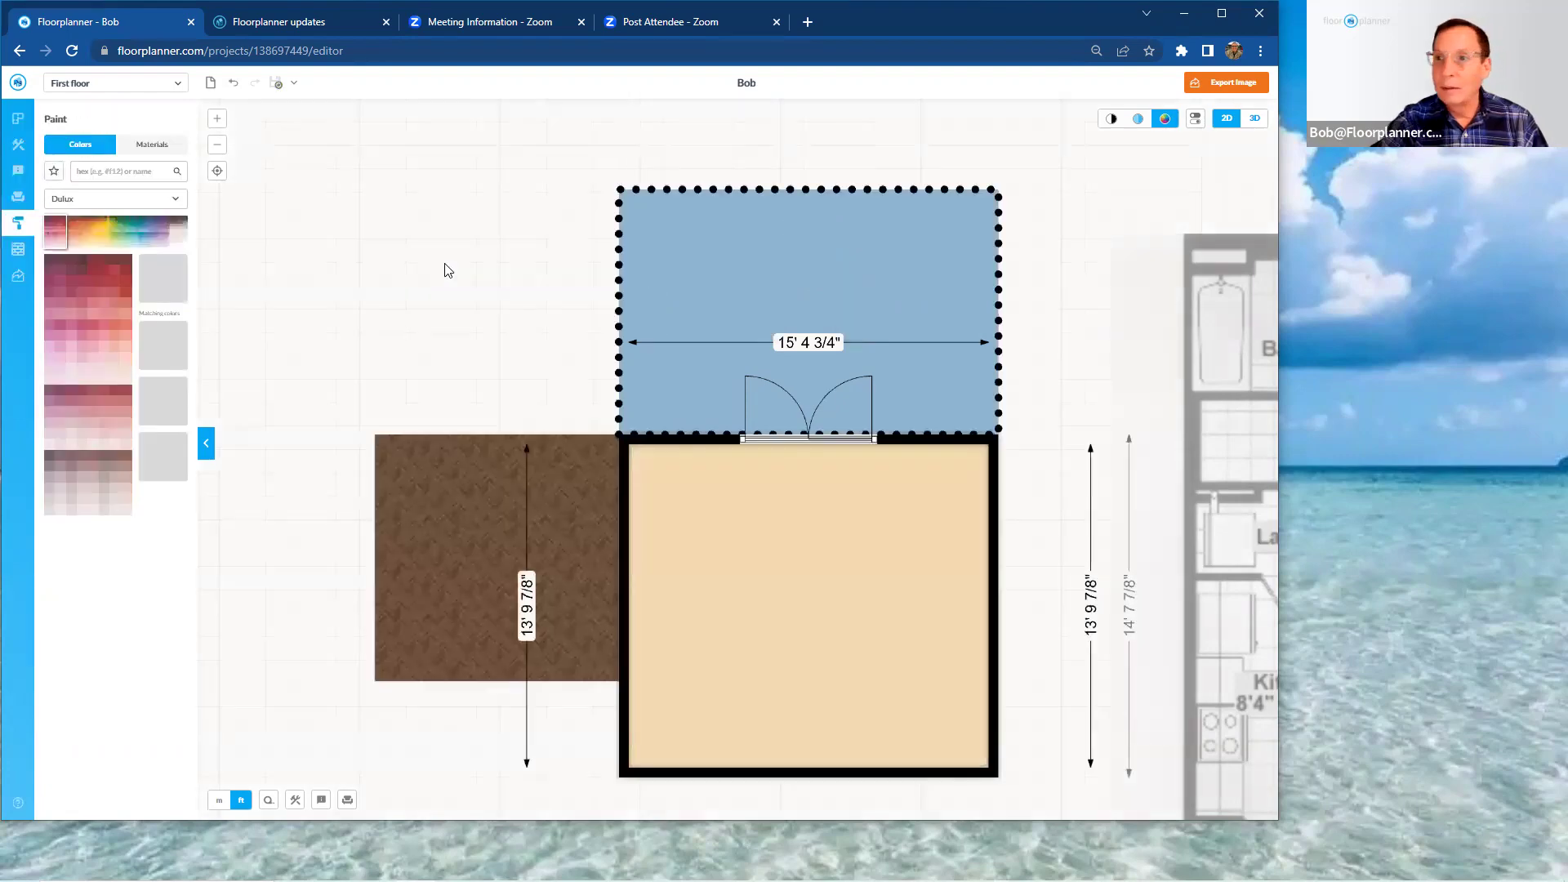
pyautogui.scroll(-3, 903, 304)
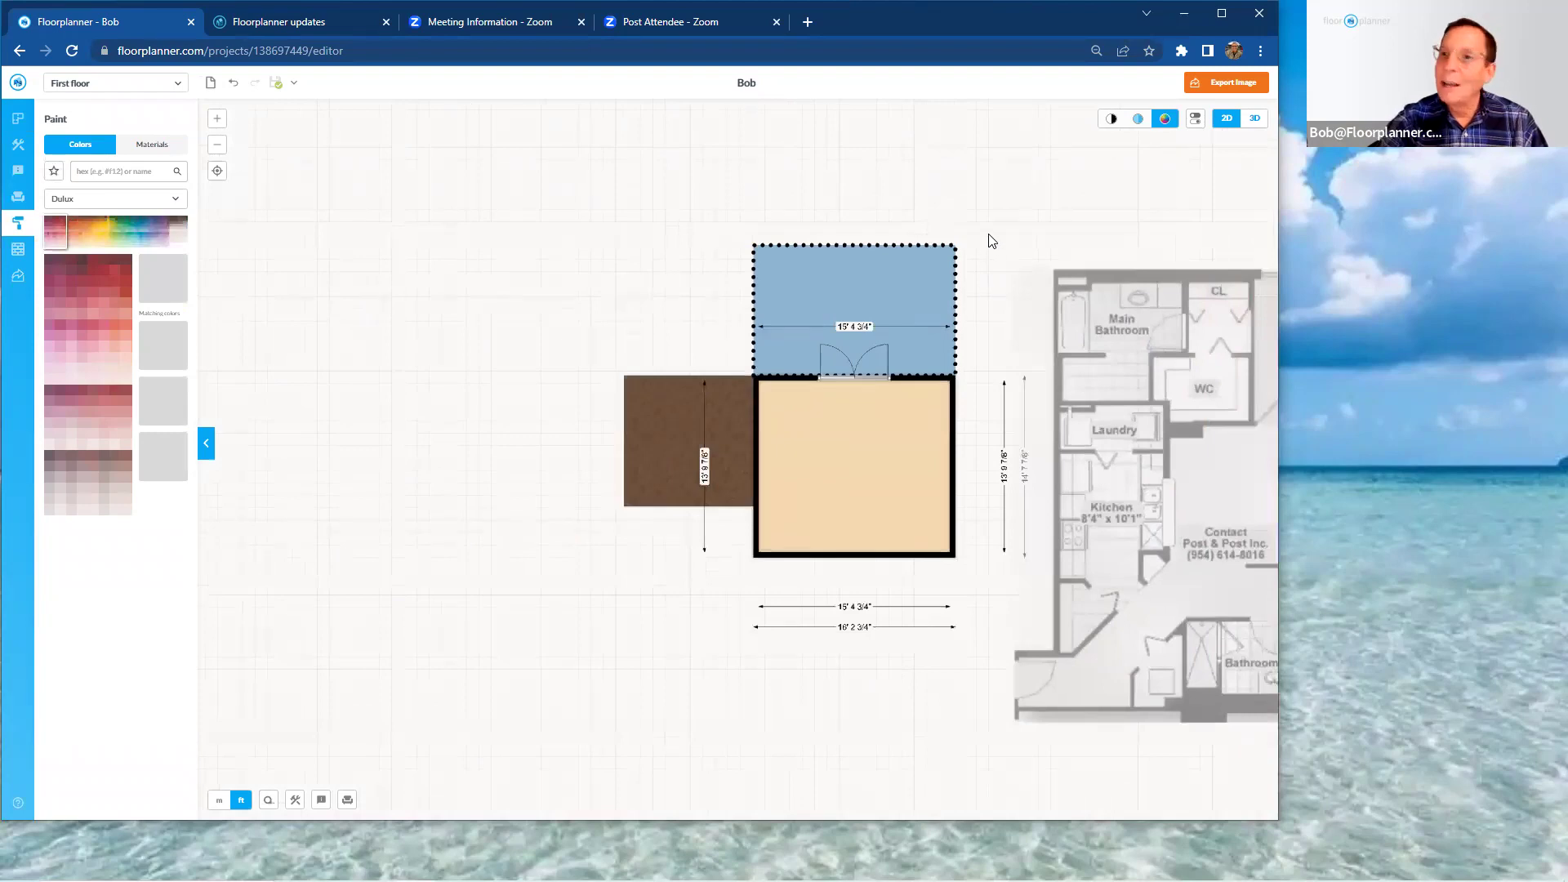
pyautogui.scroll(2, 993, 238)
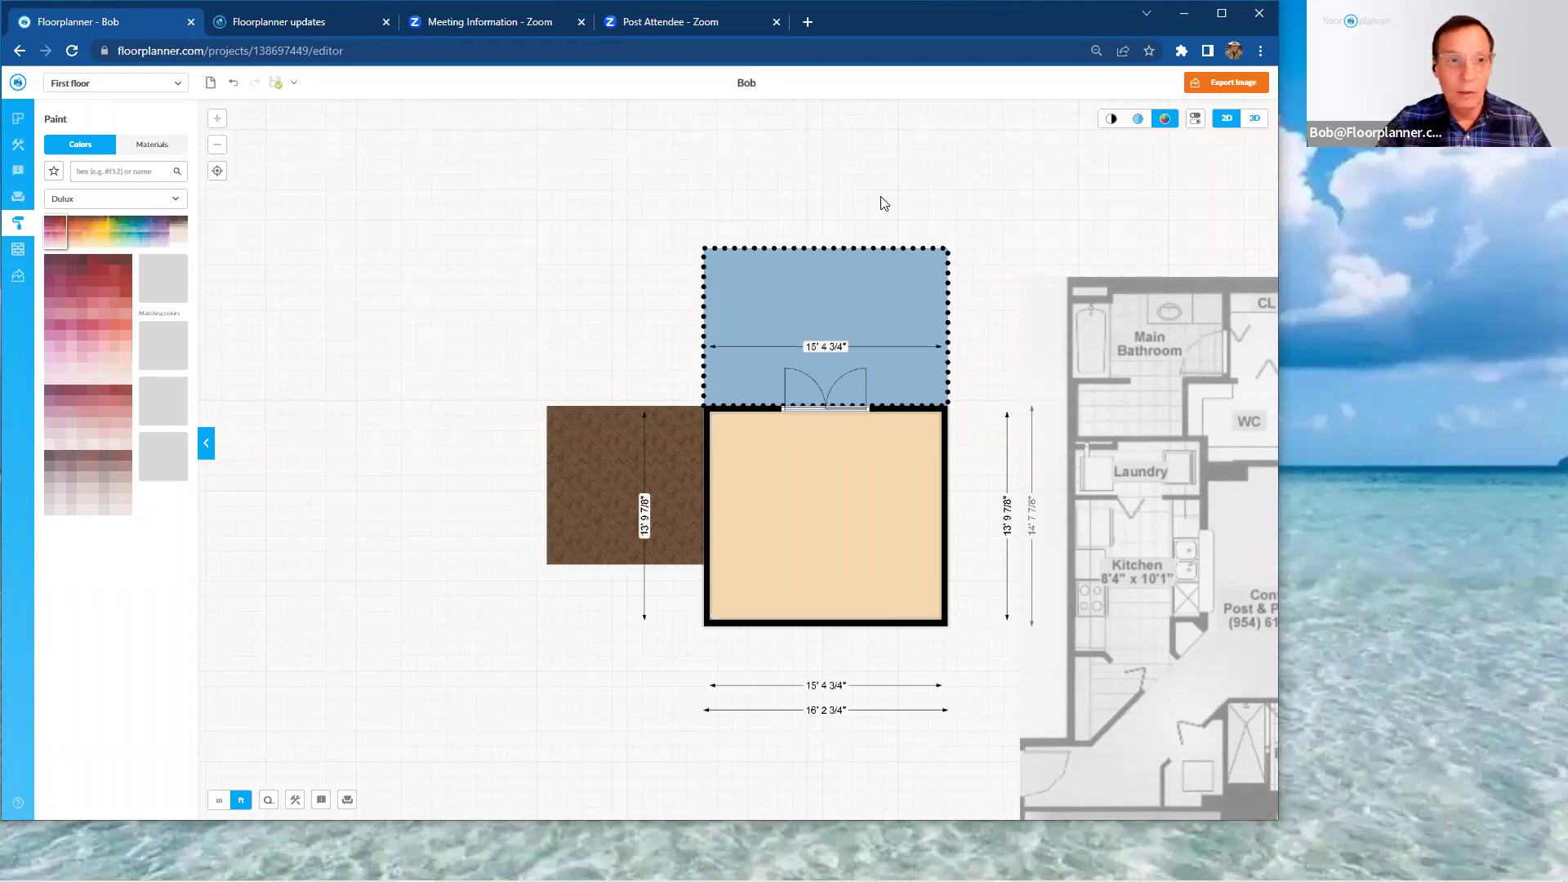
# - Exit the editor via the Dashboard to the Projects list of 457 projects
pyautogui.click(16, 85)
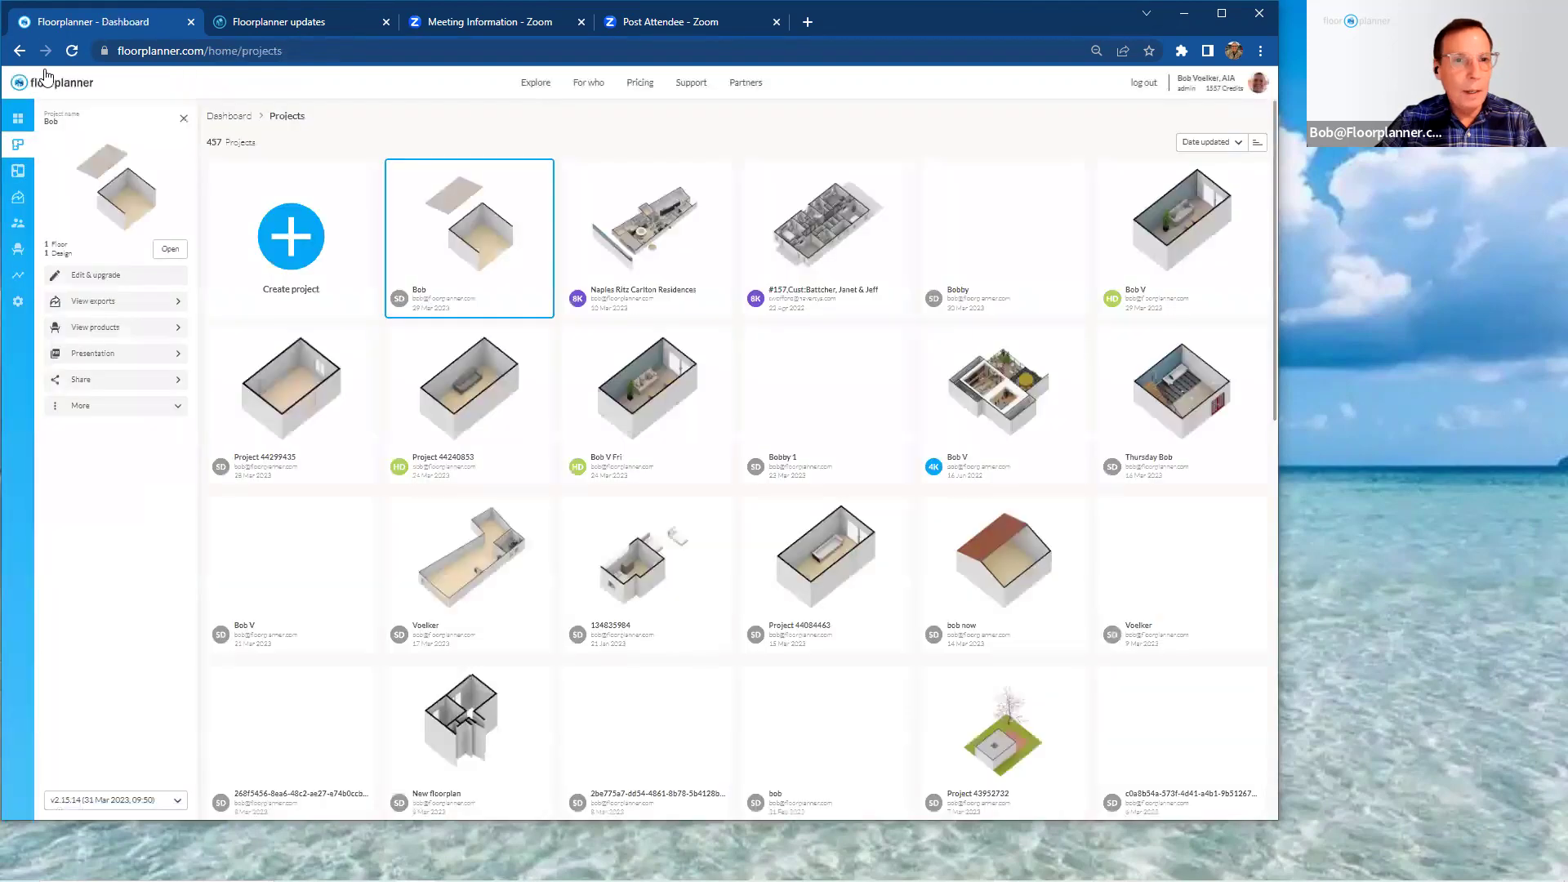
pyautogui.click(19, 121)
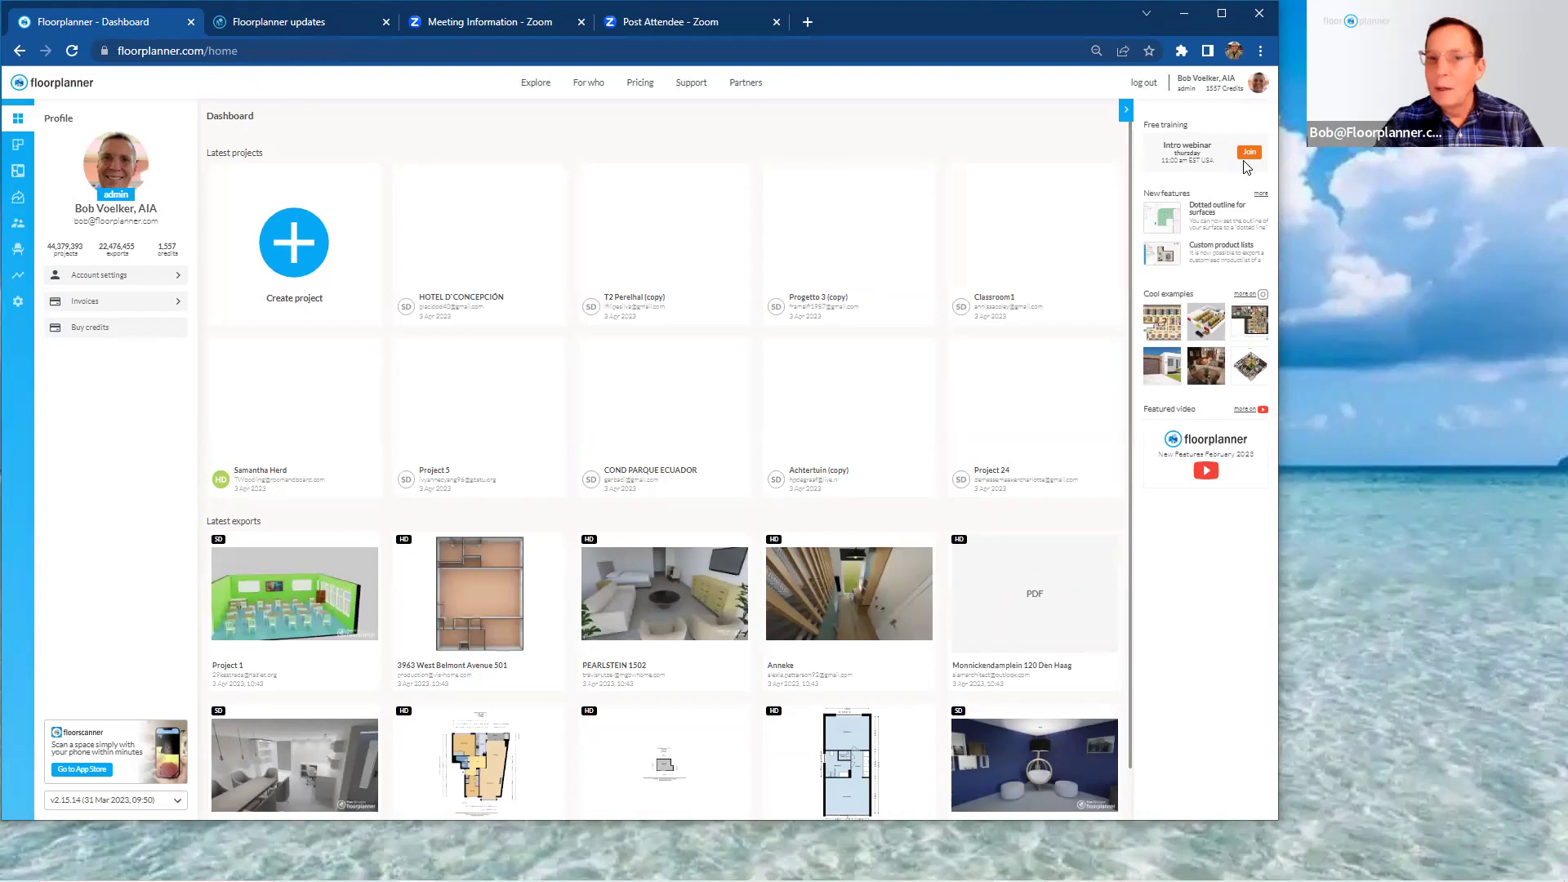
pyautogui.click(18, 145)
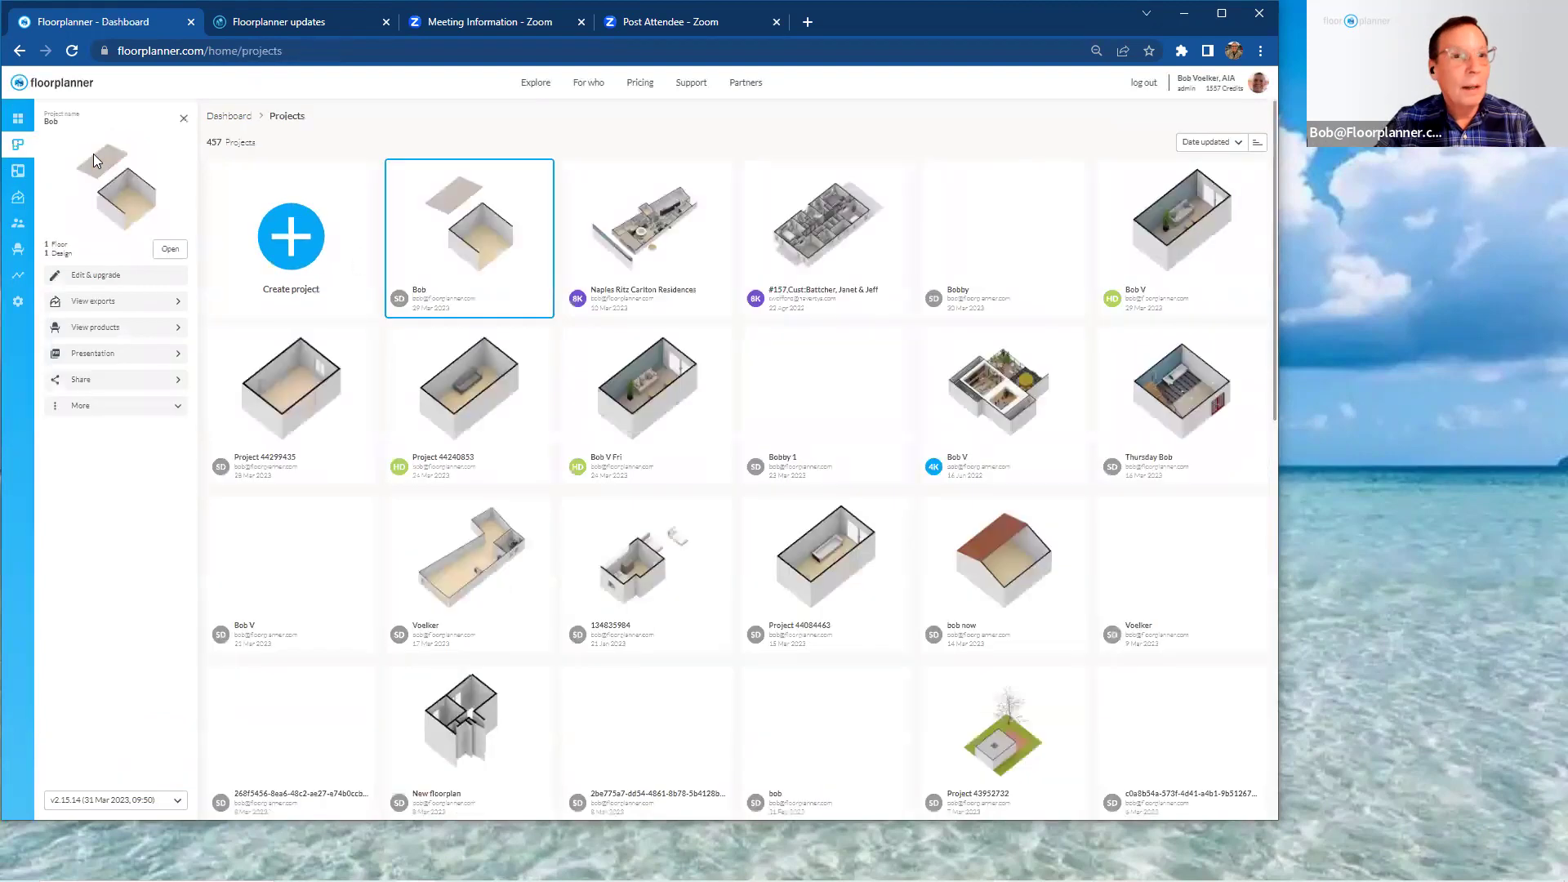